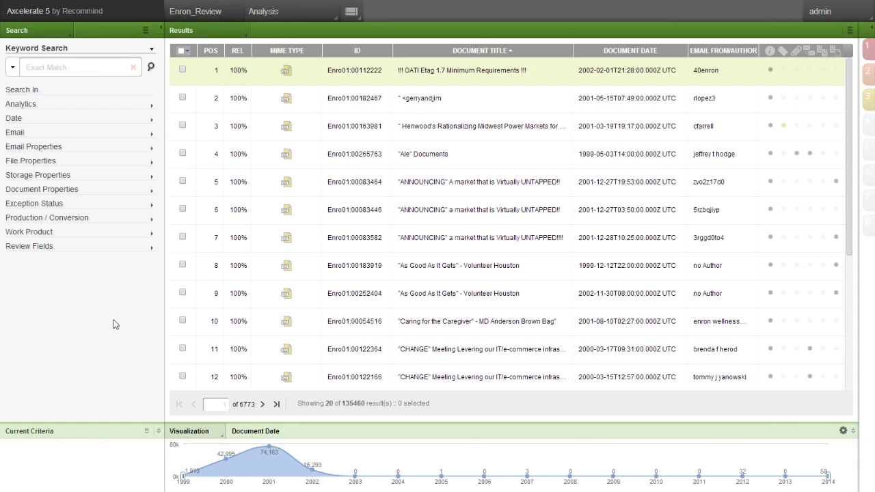
- Collapse the Search pane, look at the Tagging pane, and restore the original layout
click(158, 31)
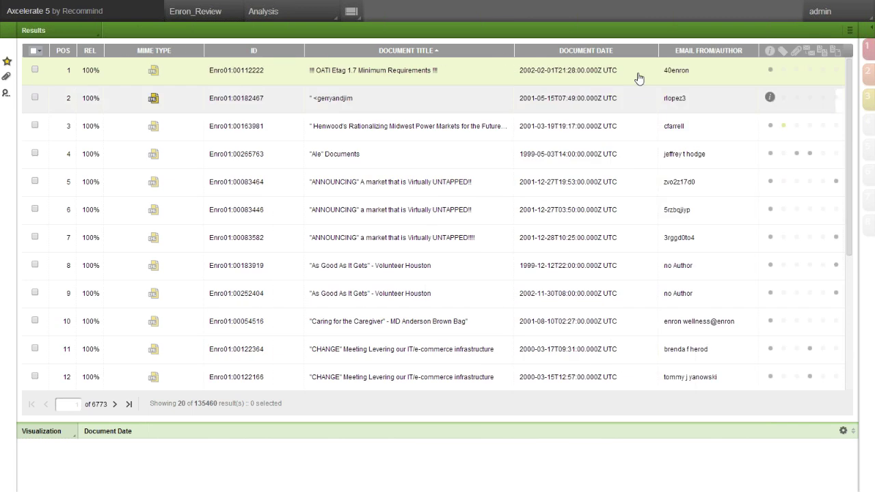
click(866, 31)
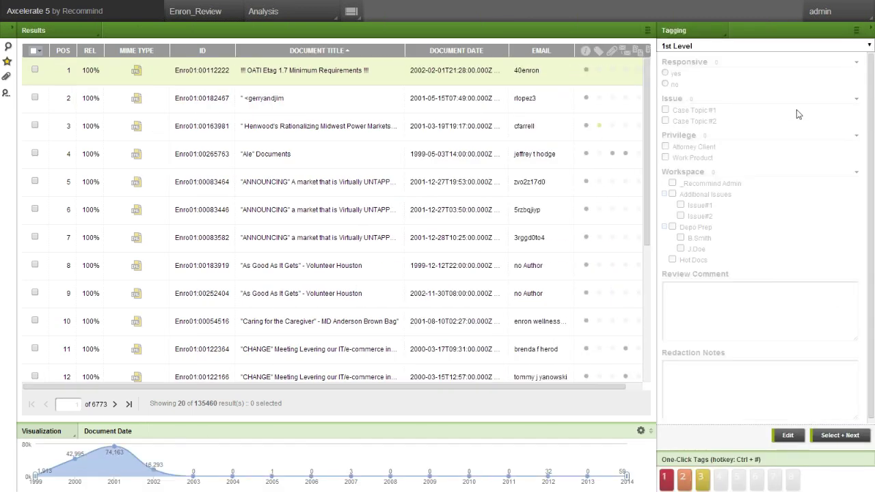
click(869, 31)
click(11, 30)
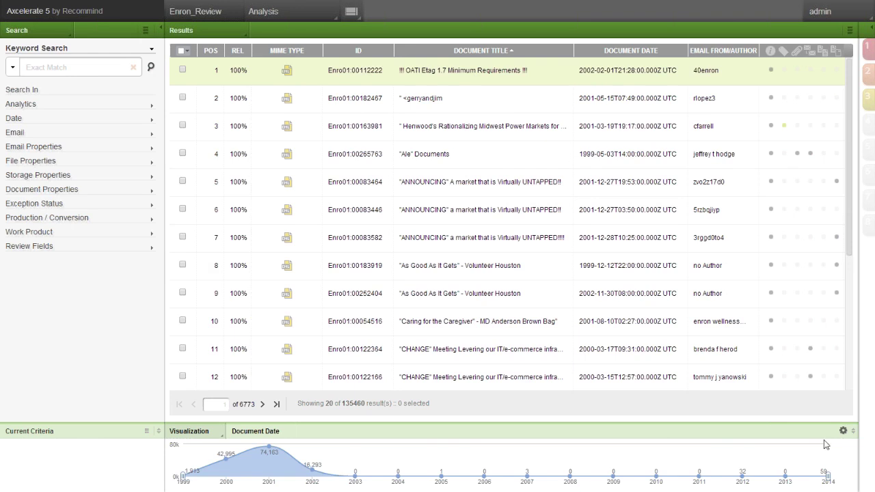
- Enlarge the Visualization pane with the Document Date chart below the results
click(853, 431)
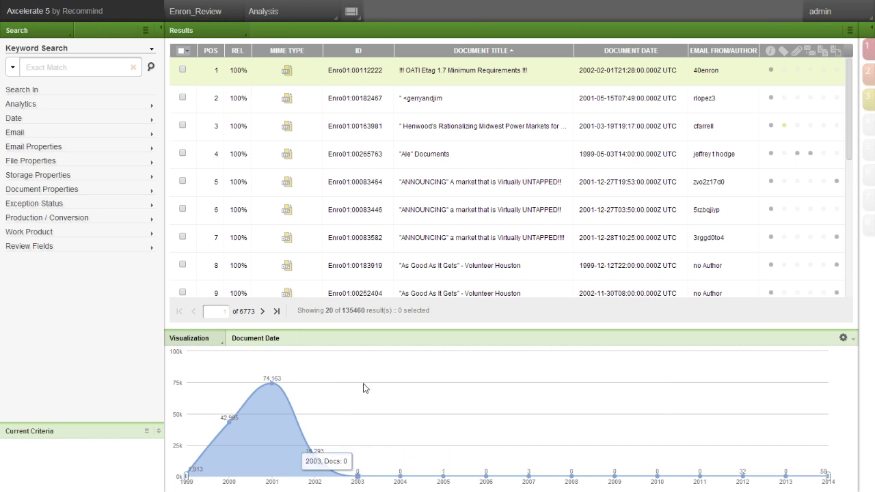
- Preview the first result in the document Viewer and return to the Document Date visualization
click(202, 339)
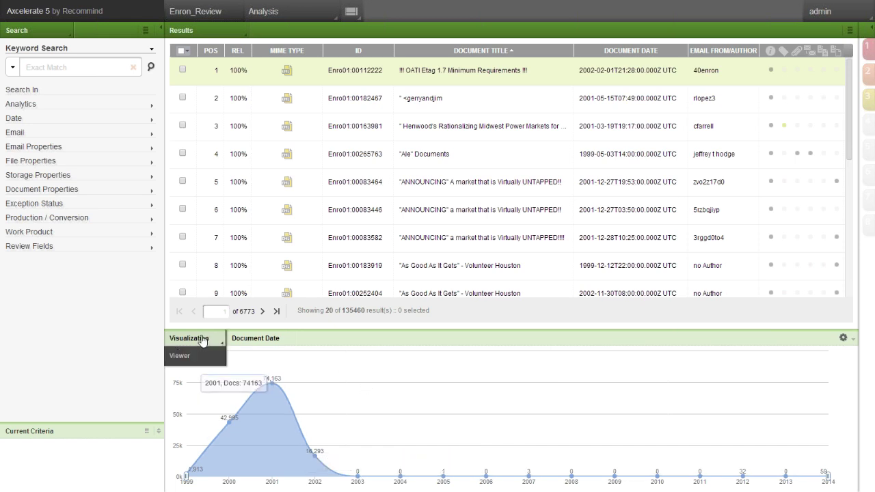
click(199, 356)
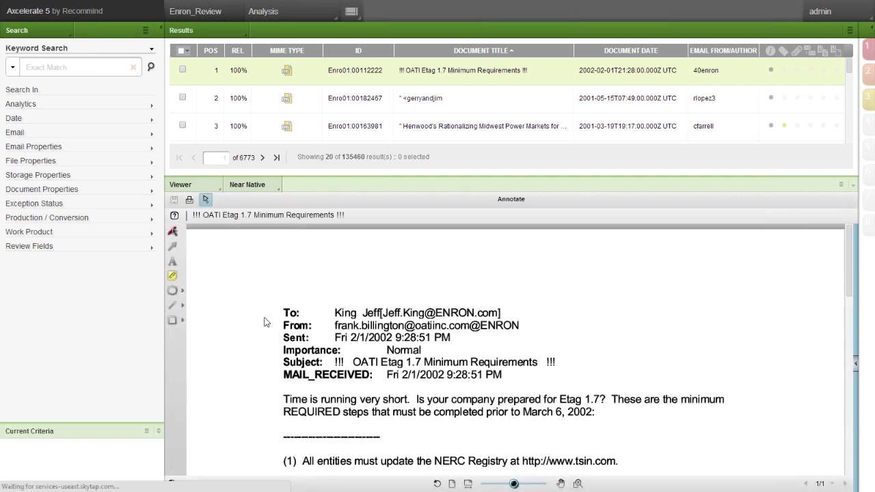
click(192, 185)
click(188, 201)
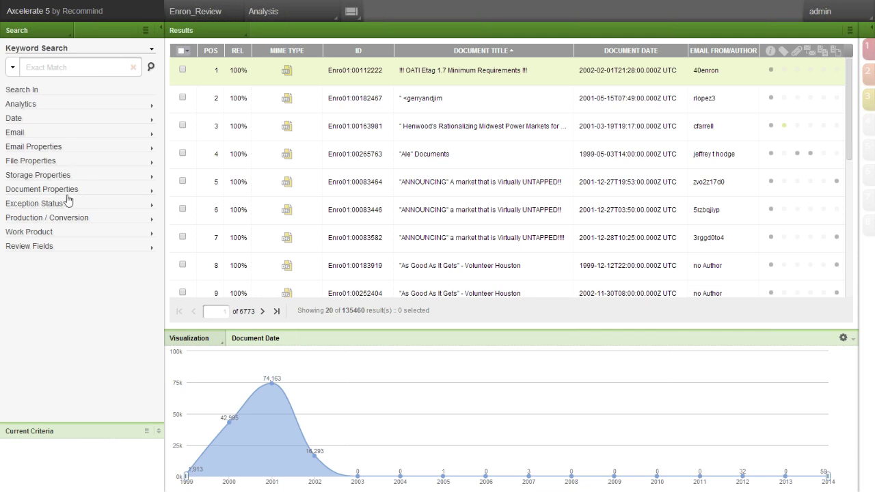
- View the Recent Searches list and return to the Search pane
click(54, 32)
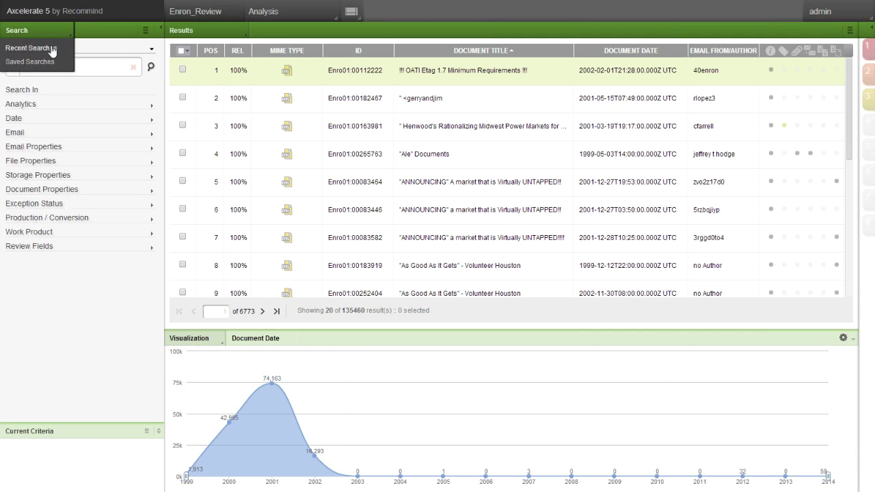
click(54, 49)
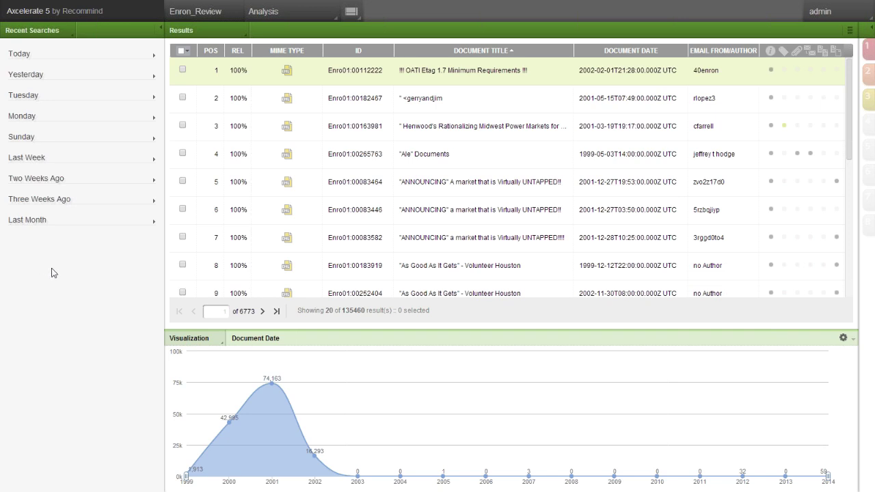
click(71, 76)
click(69, 31)
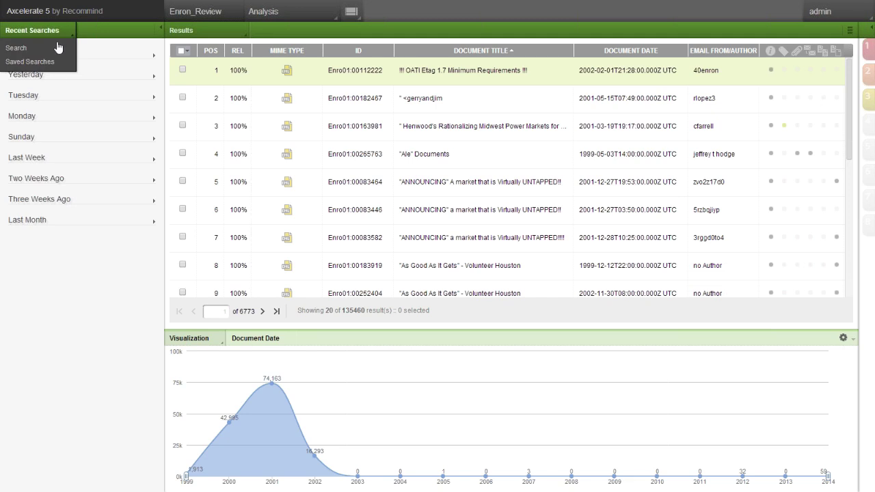
click(56, 44)
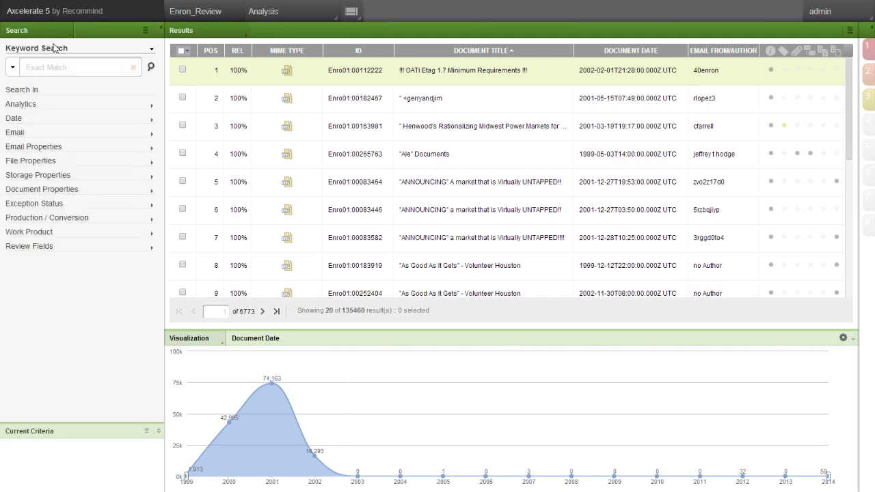
click(77, 71)
- Find Analytics phrases containing "price" and filter the documents by "price volatility" or "price gouging"
click(36, 112)
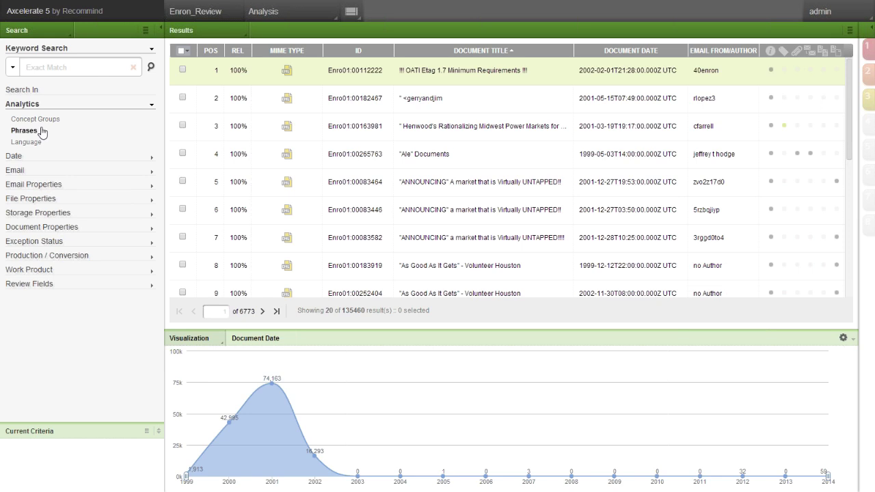
click(38, 134)
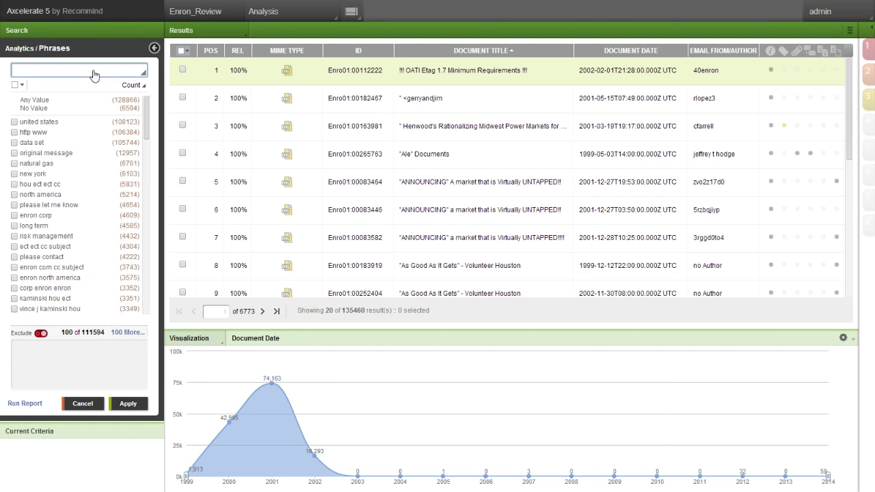
text(price)
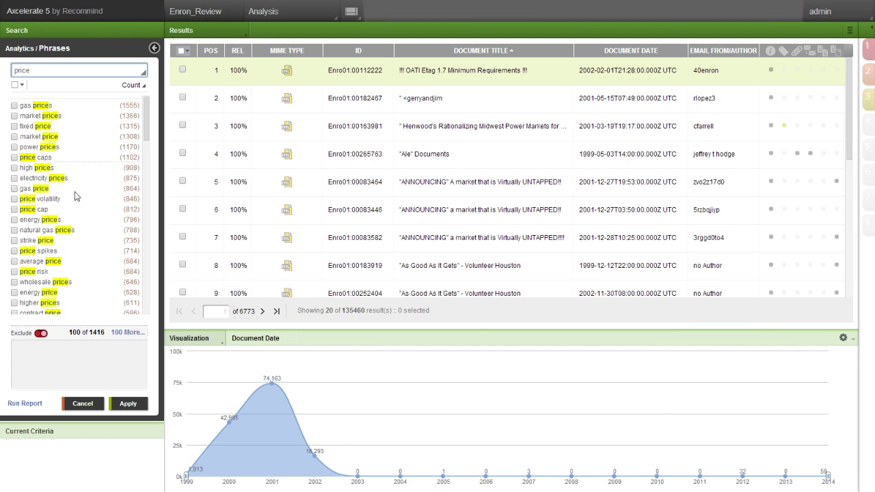
click(59, 199)
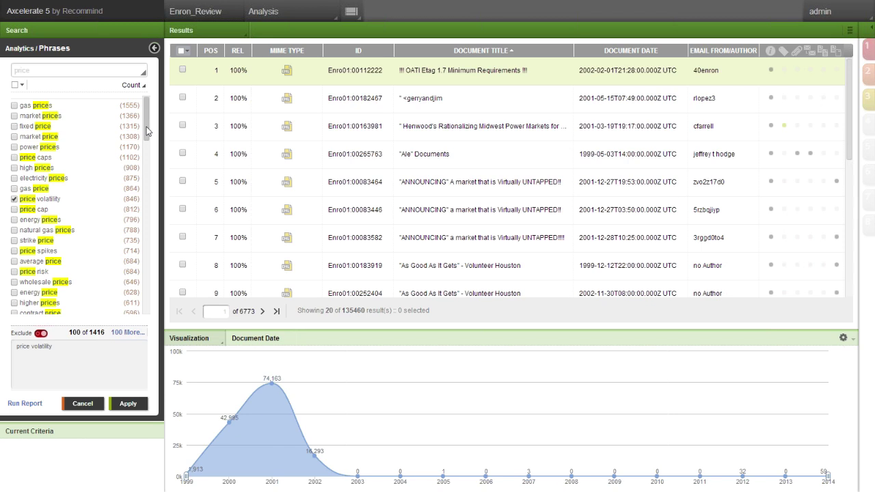
drag(146, 127, 141, 251)
click(58, 217)
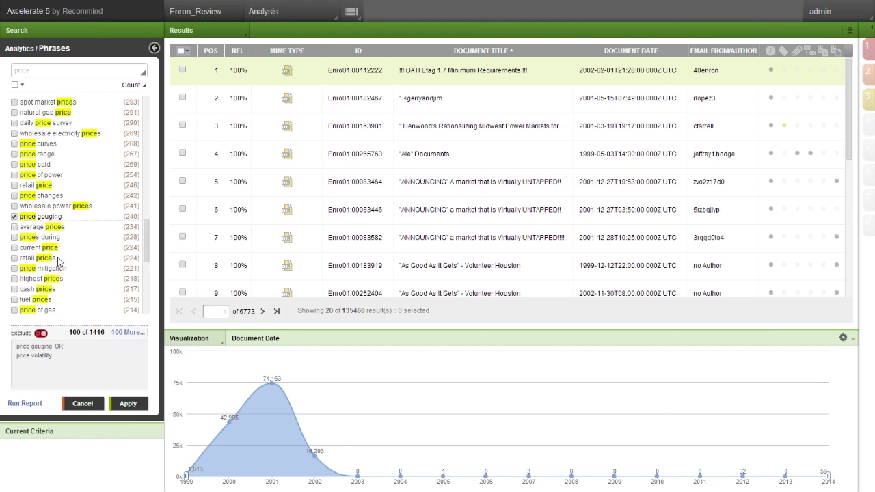
click(128, 404)
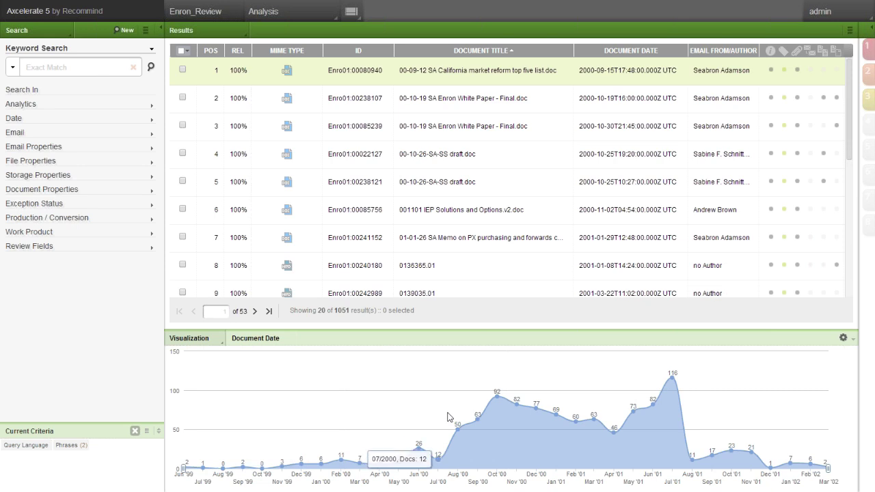
- Restrict the results on the Document Date chart to the period from July 2000 to August 2001
drag(569, 411, 702, 412)
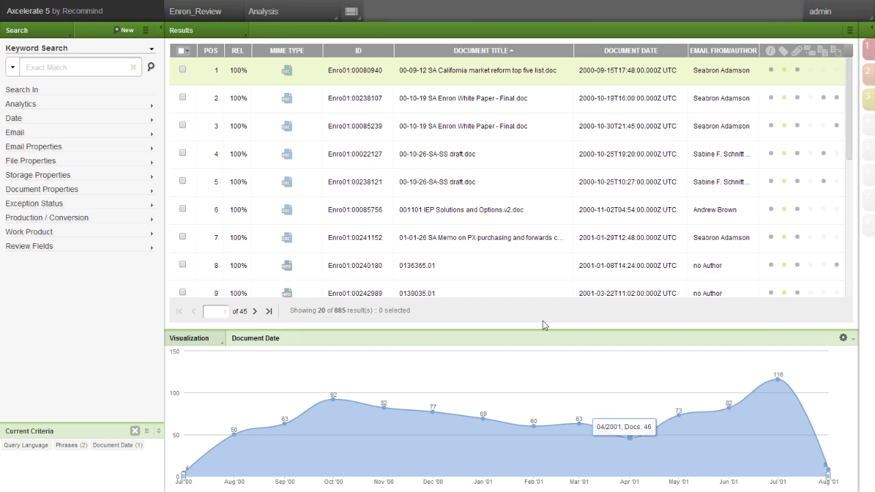
- Review the Email From values for the filtered documents and leave the list without applying a filter
click(28, 132)
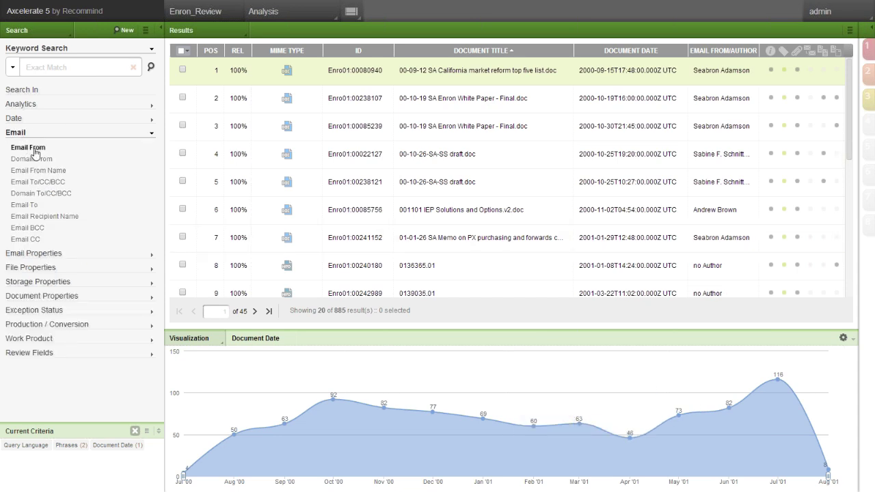
click(30, 148)
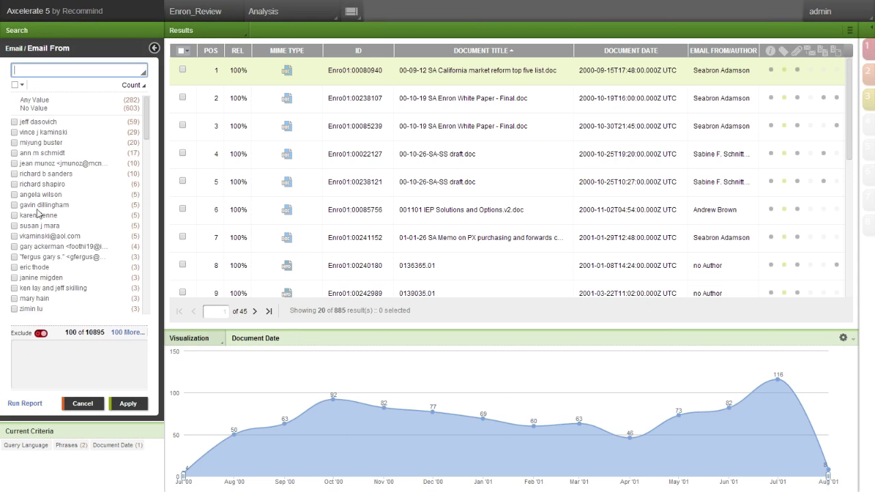
click(89, 408)
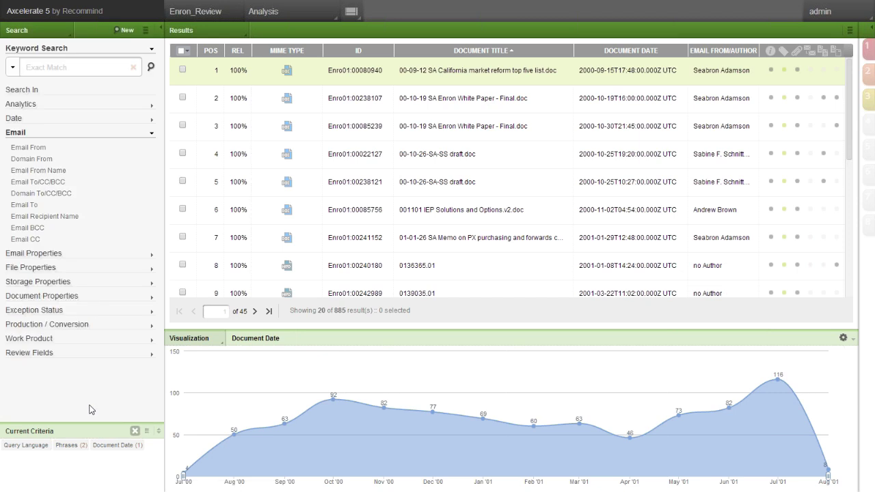
- Send the results to Email on Hypergraph and set its content to Sender/Recipients (To, CC, BCC)
click(238, 38)
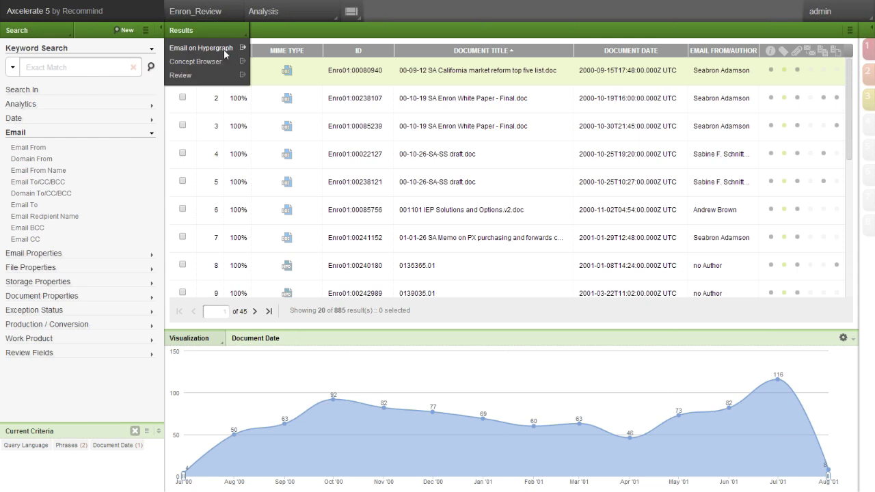
click(224, 49)
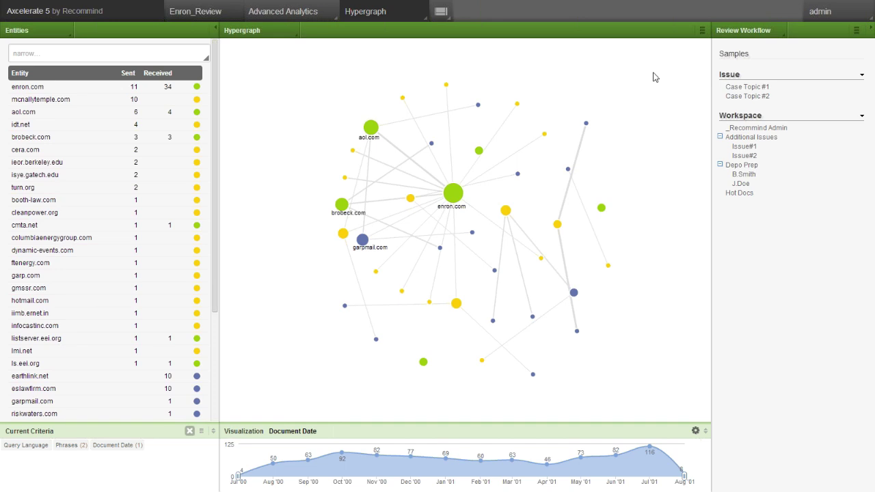
click(700, 32)
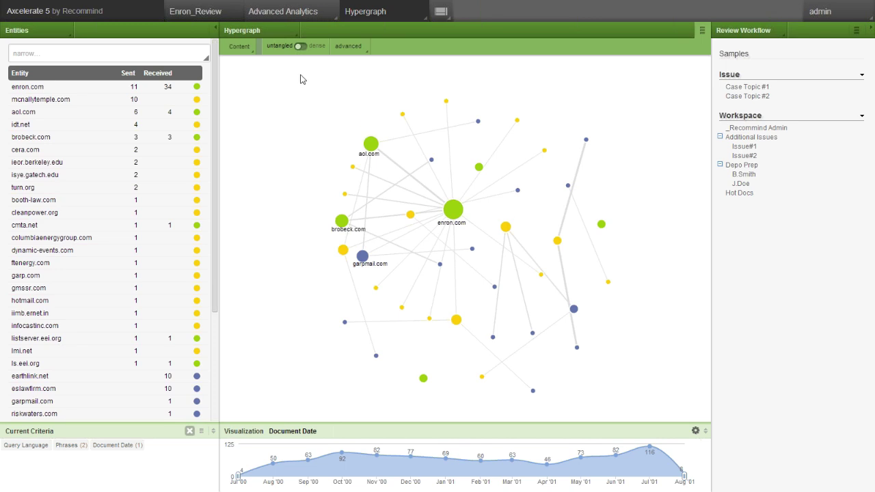
click(247, 53)
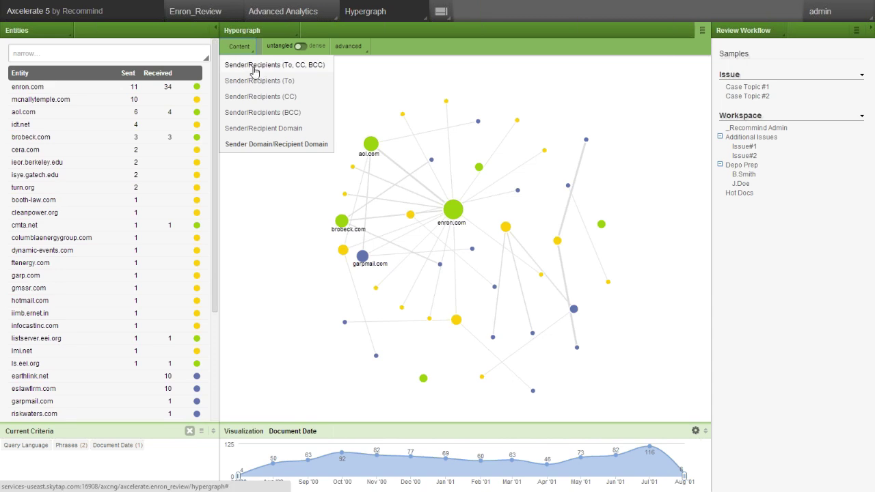
click(254, 66)
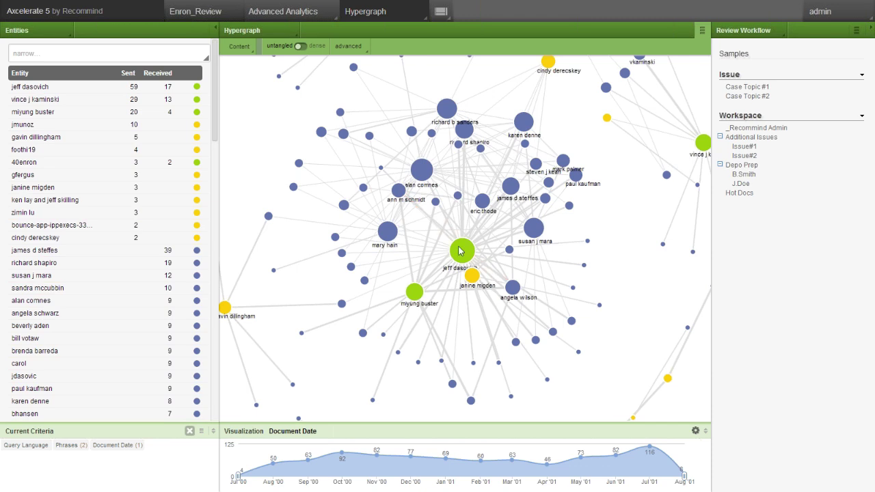
- Reposition the most active sender's node slightly and inspect the connections of nearby nodes in the hypergraph
drag(461, 249, 444, 238)
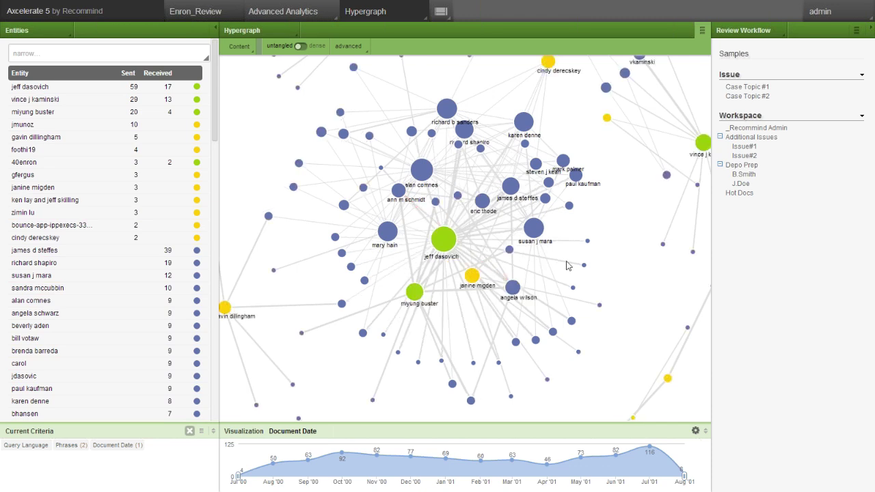
mouse_move(585, 267)
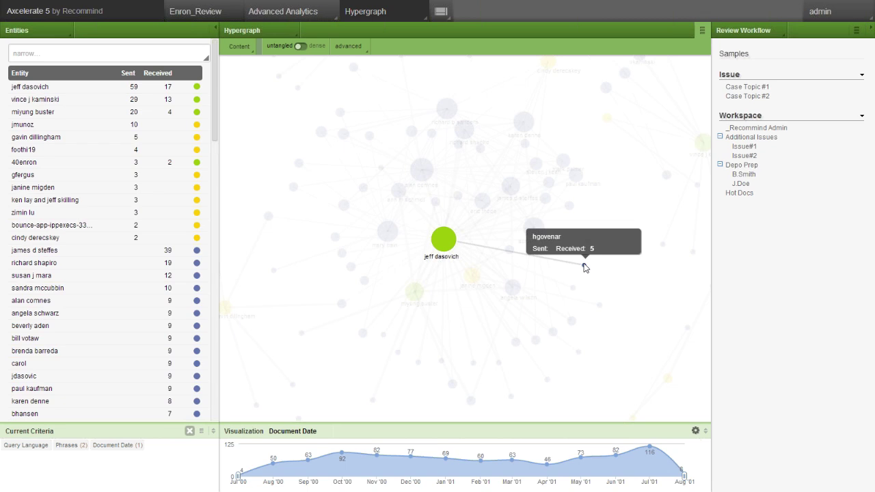
mouse_move(450, 247)
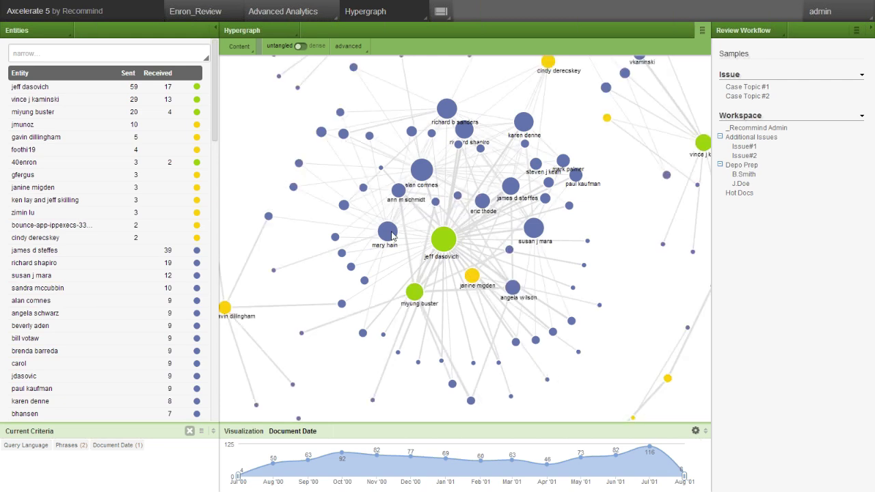
mouse_move(392, 236)
mouse_move(471, 278)
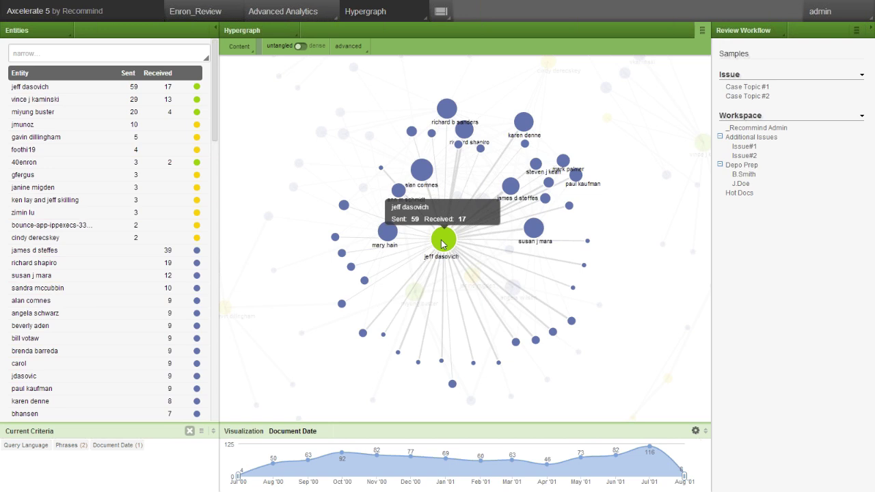
- Examine the most active sender's connections up close and open the list of that sender's correspondents
scroll(439, 242, up, 2)
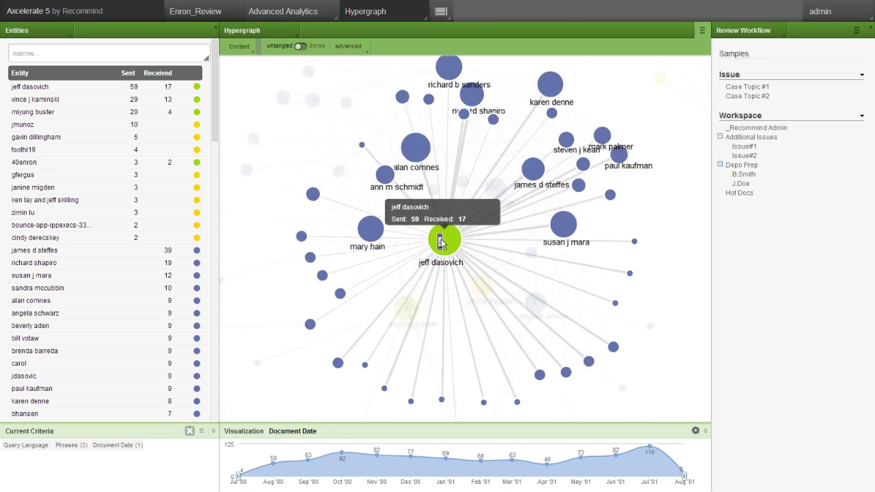
scroll(439, 241, up, 2)
scroll(441, 240, up, 2)
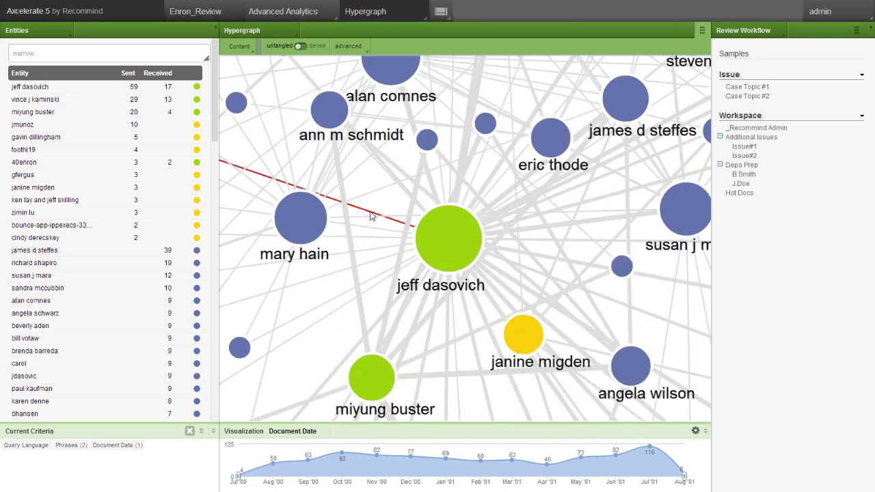
mouse_move(371, 216)
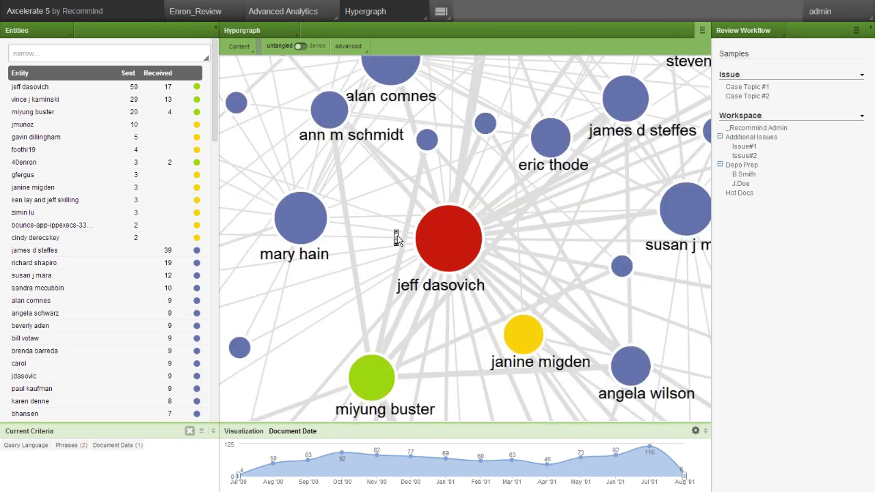
scroll(397, 235, up, 3)
scroll(397, 236, down, 5)
scroll(397, 237, up, 2)
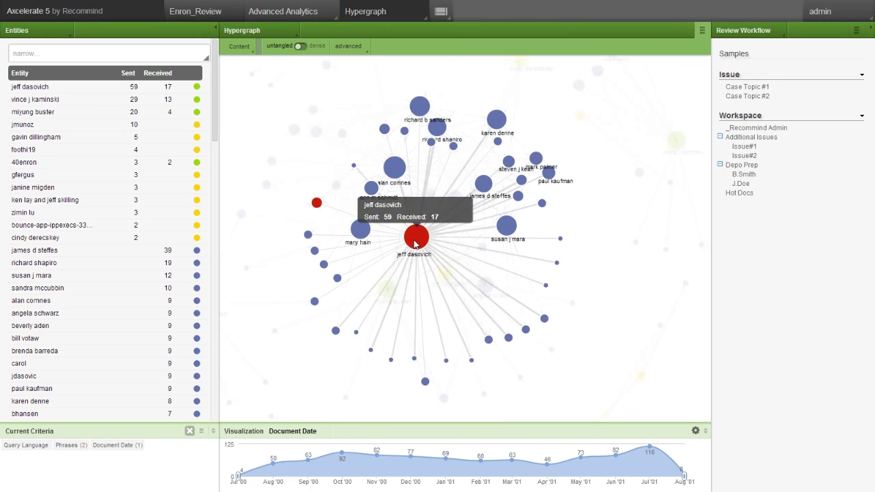
click(415, 244)
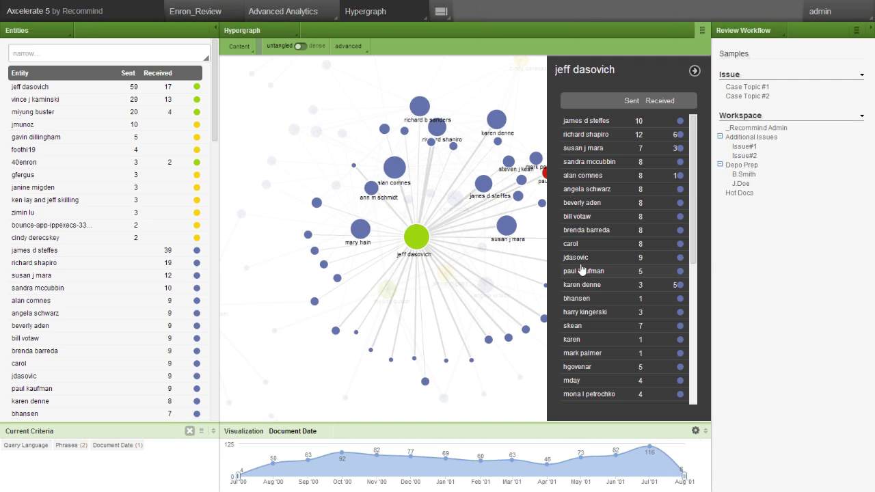
- Highlight the third, fourth, sixth, eighth, eleventh and sixteenth correspondents in the most active sender's list and close the list
click(583, 148)
click(584, 162)
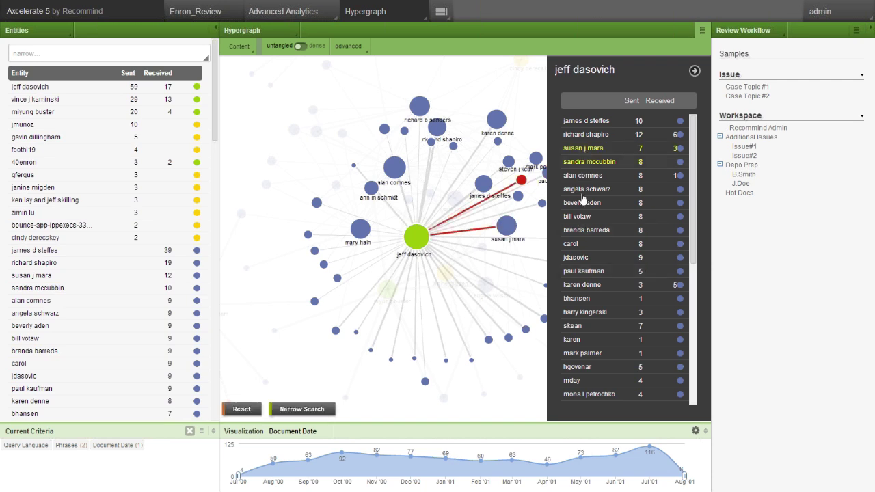
click(581, 189)
click(579, 217)
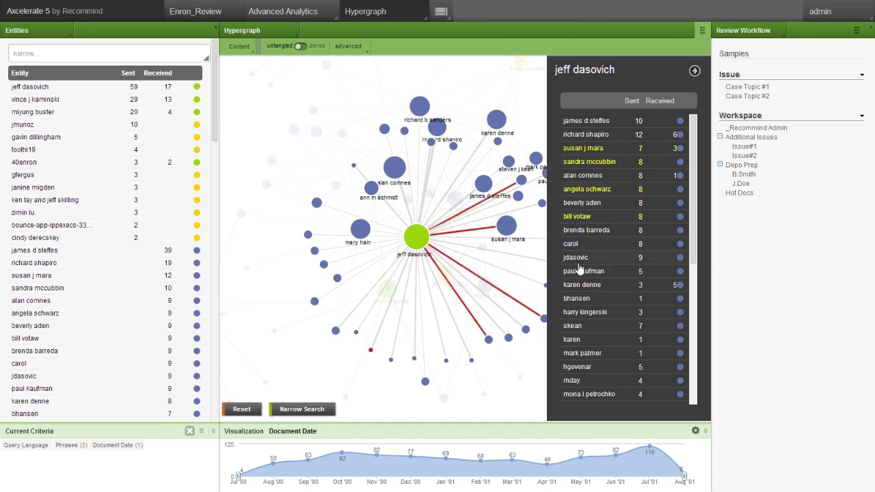
click(580, 259)
click(576, 328)
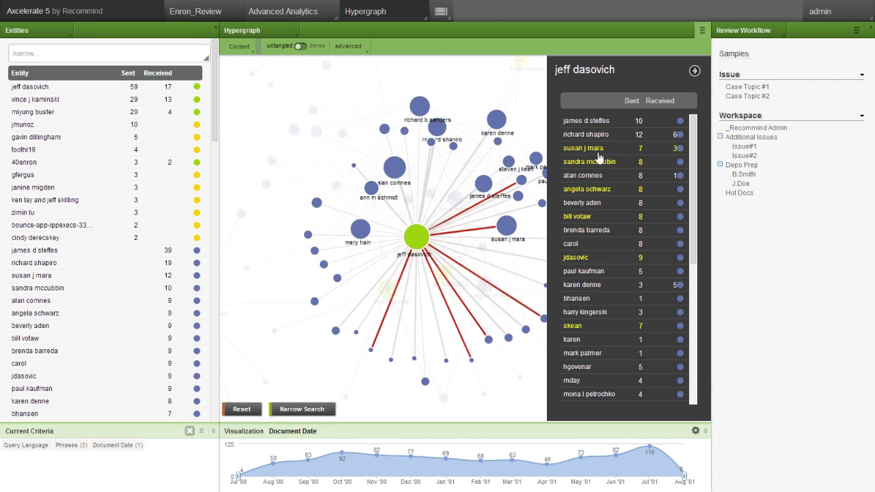
click(695, 71)
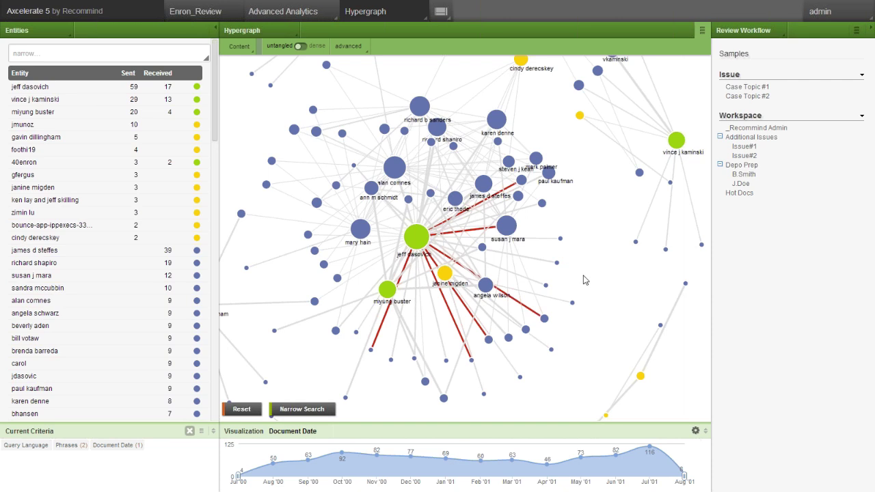
- Replace the Entities list with Search and review the available Email search fields, collapsing the group again
drag(582, 274, 604, 270)
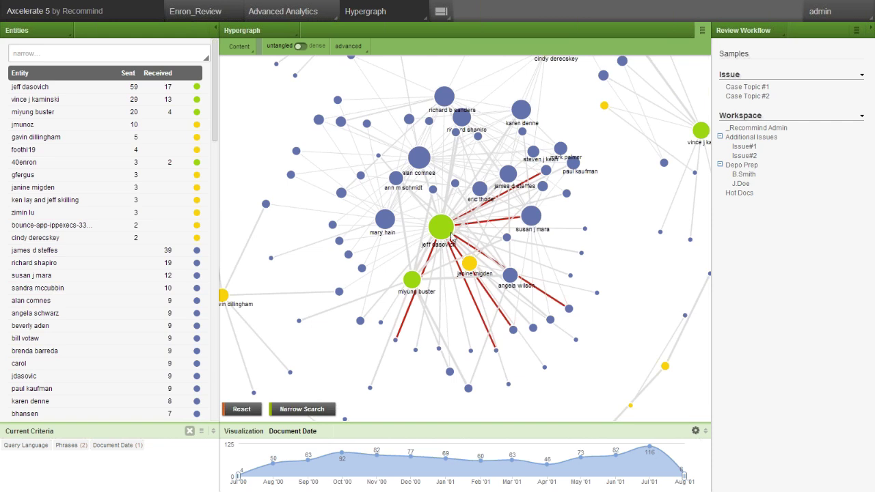
mouse_move(444, 235)
mouse_move(411, 279)
click(59, 32)
click(28, 52)
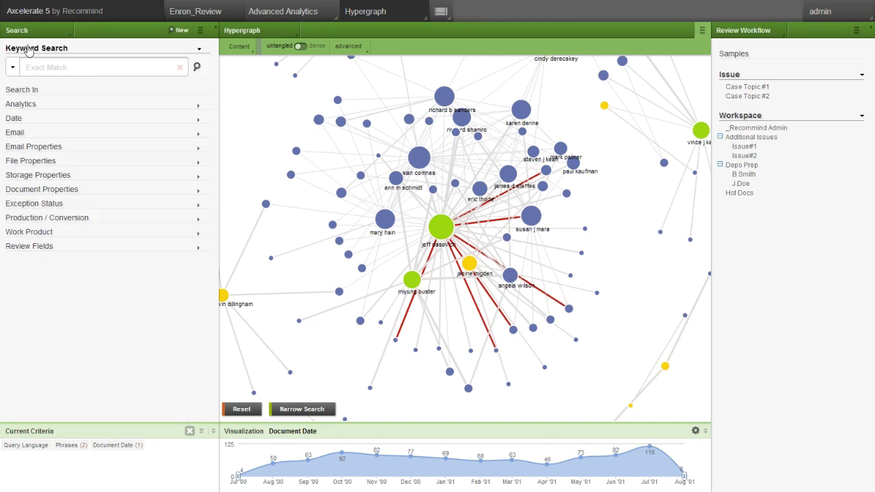
click(29, 134)
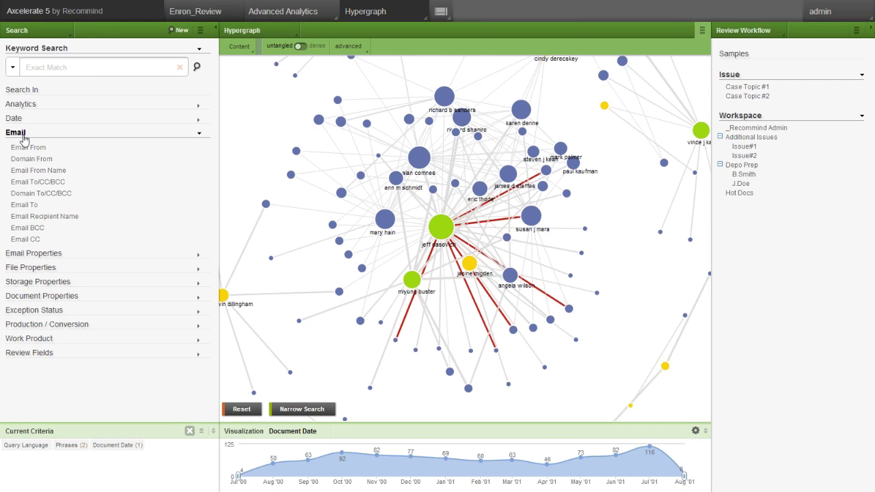
click(25, 139)
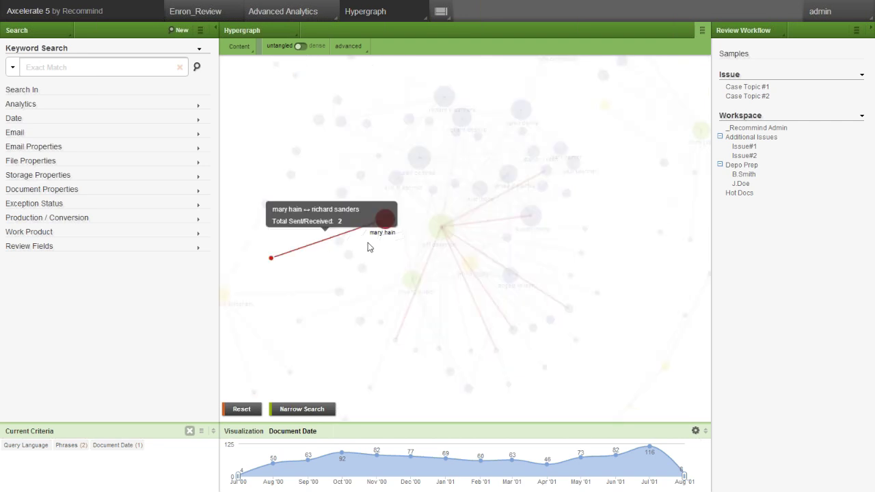
- Try adding the results to the Case Topic #1 workflow with Batch Creation set to Full Batching, and cancel
click(753, 90)
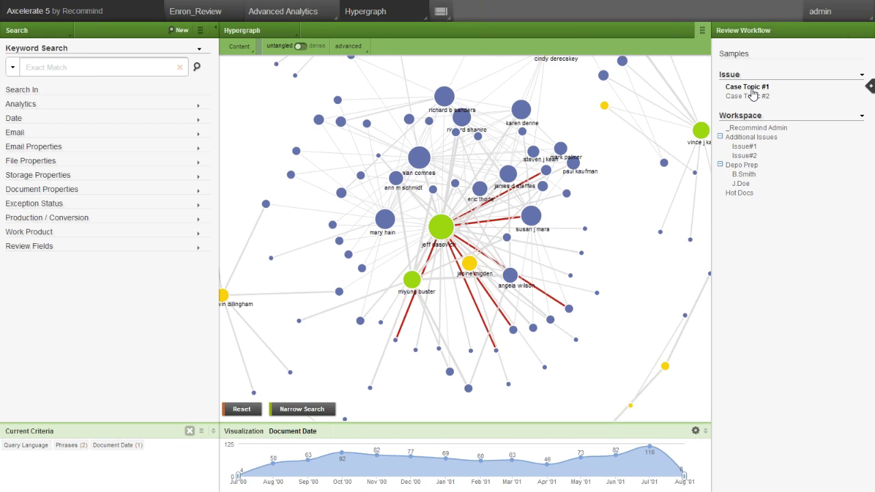
click(752, 93)
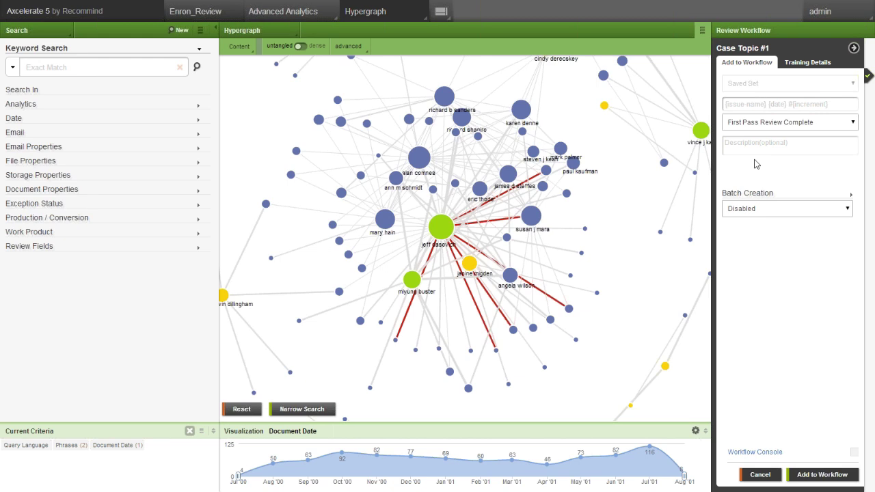
click(754, 209)
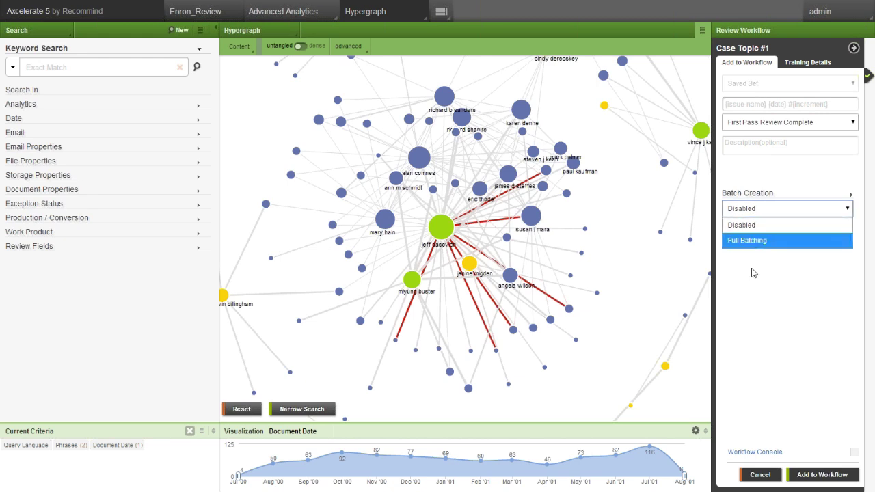
key(Return)
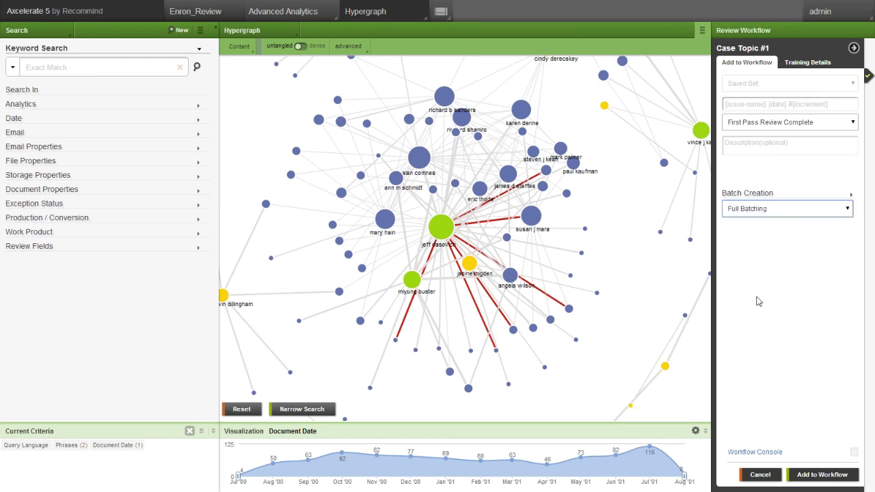
click(764, 475)
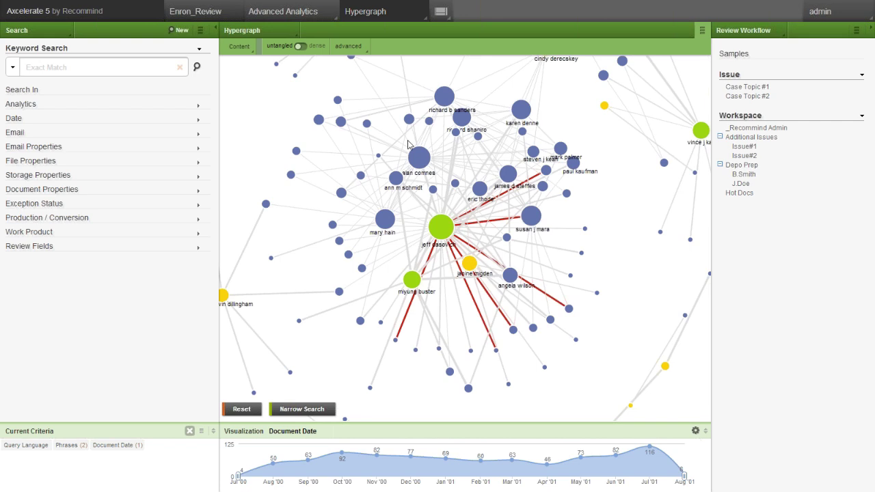
- Send the current hypergraph results to Analysis
click(254, 38)
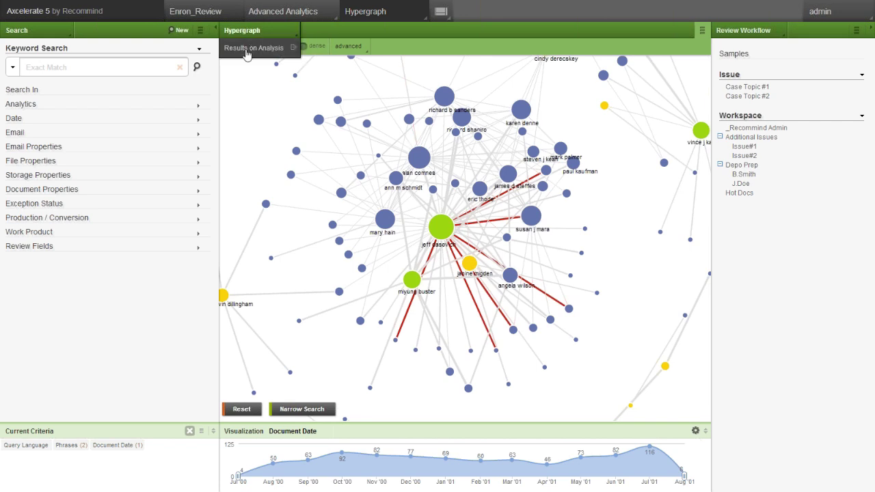
click(247, 50)
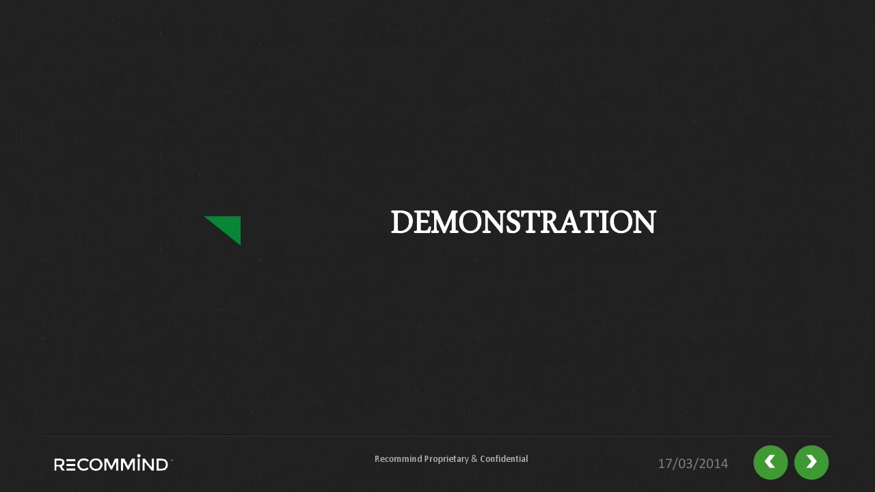
key(Right)
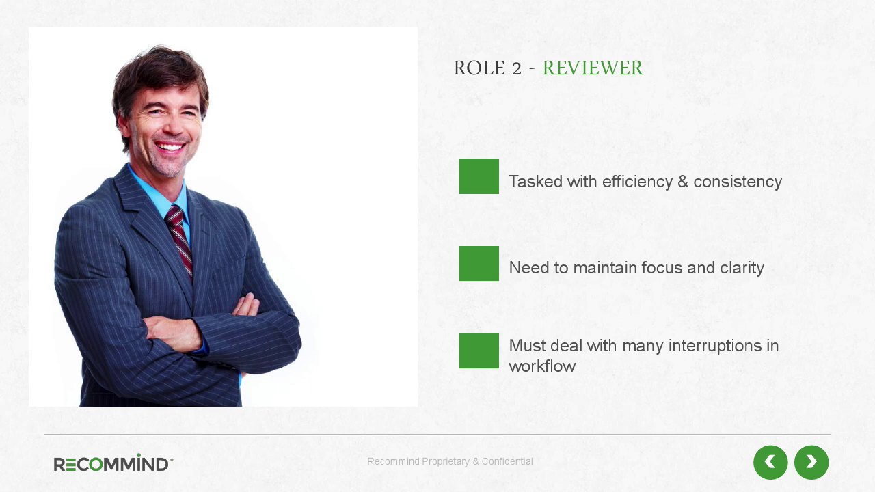
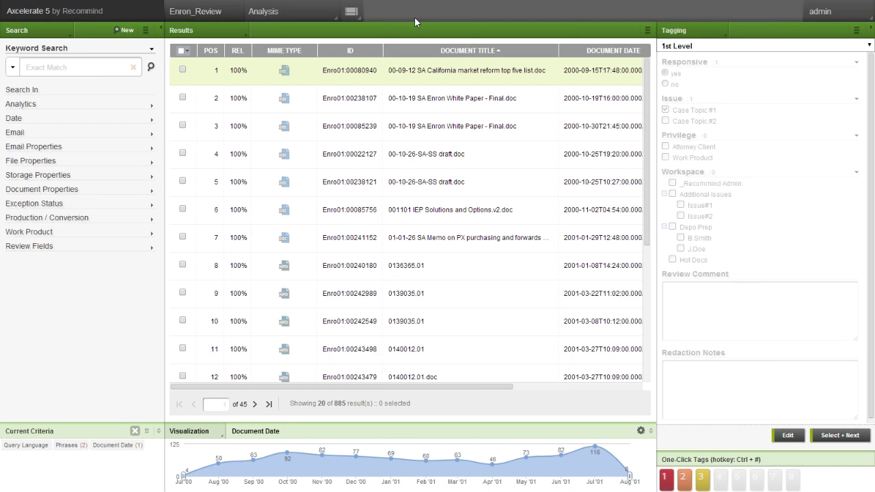
- Go to Assignments and open the paused First Pass Review Complete batch assigned to admin for review
click(296, 13)
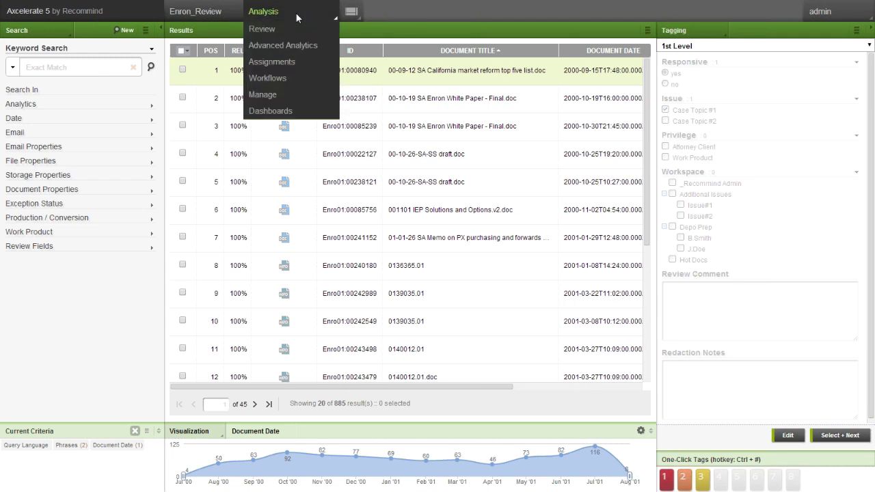
click(296, 63)
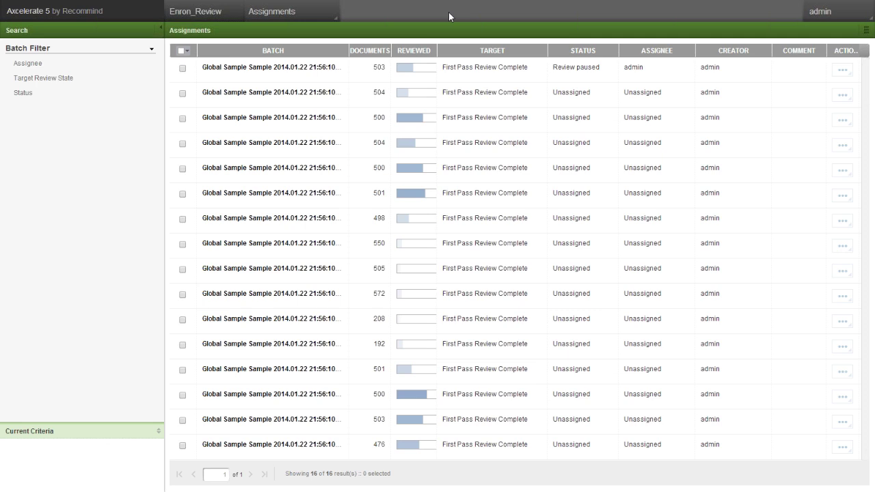
click(291, 68)
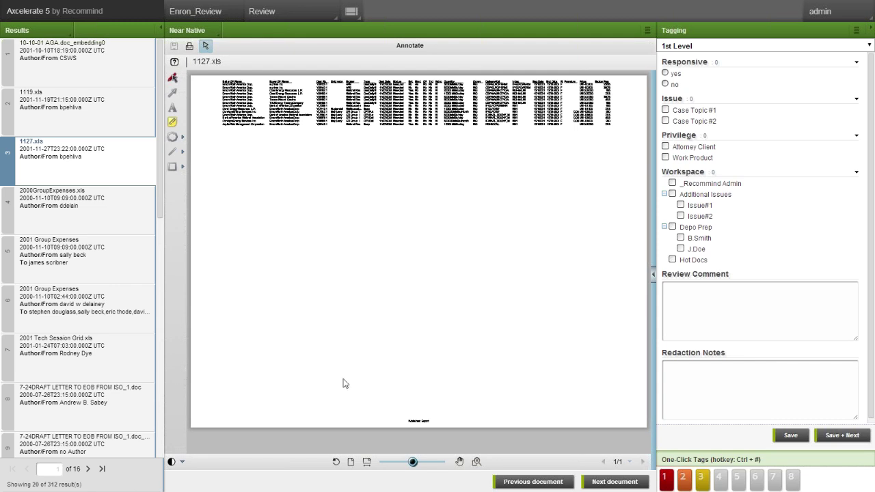
- Examine the deal table in 1127.xls up close, reading across to its quantity figures
drag(413, 462, 455, 465)
click(462, 464)
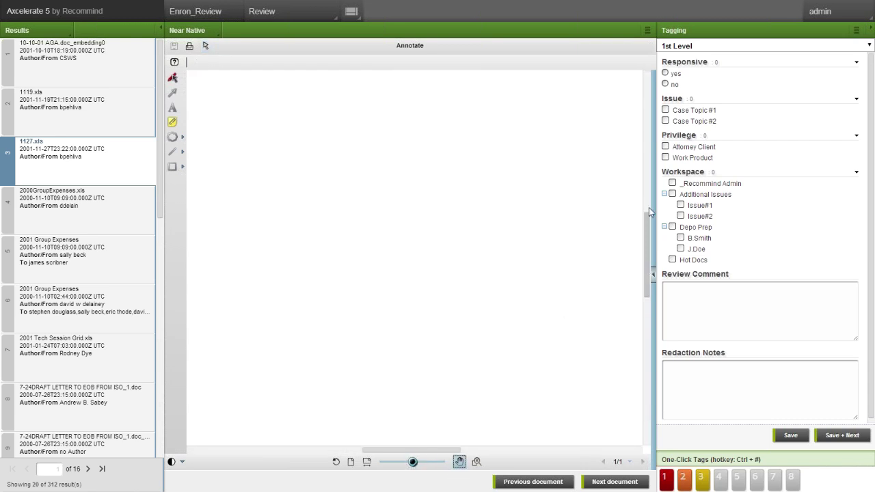
drag(648, 207, 651, 115)
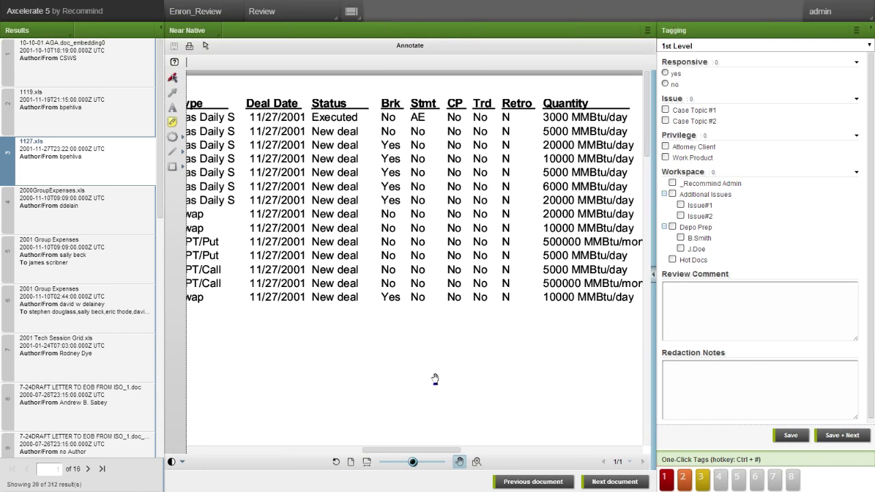
mouse_move(413, 463)
mouse_down()
mouse_move(445, 467)
mouse_move(414, 468)
mouse_up()
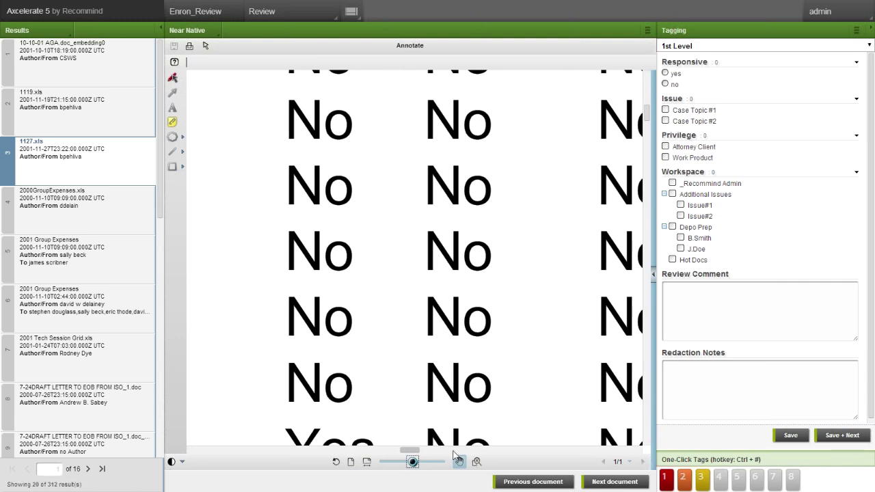
drag(494, 404, 538, 392)
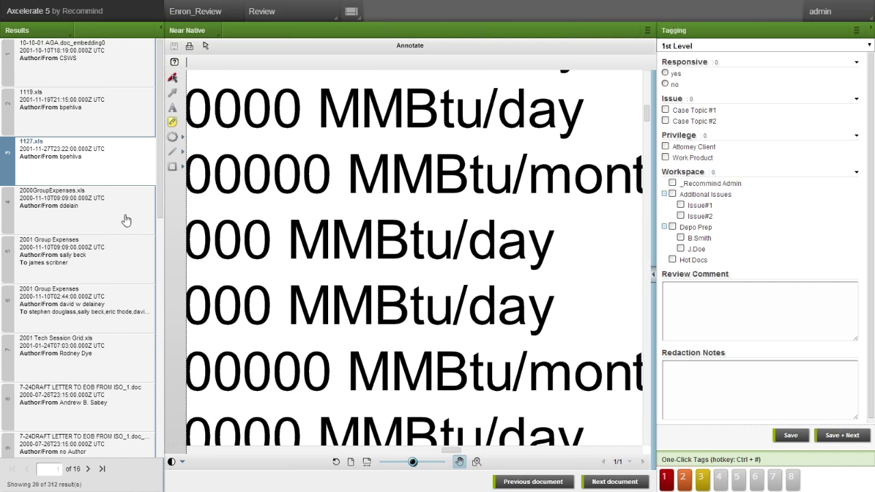
- Tag 7-24DRAFT LETTER TO EOB FROM ISO_1.doc as Responsive yes with issue Case Topic #1, and save while advancing to the following document
click(121, 387)
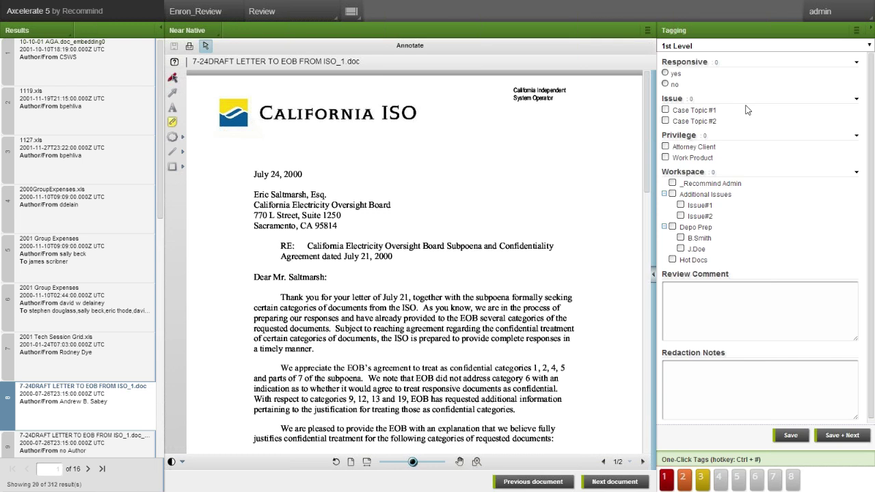
click(666, 73)
click(666, 110)
click(832, 436)
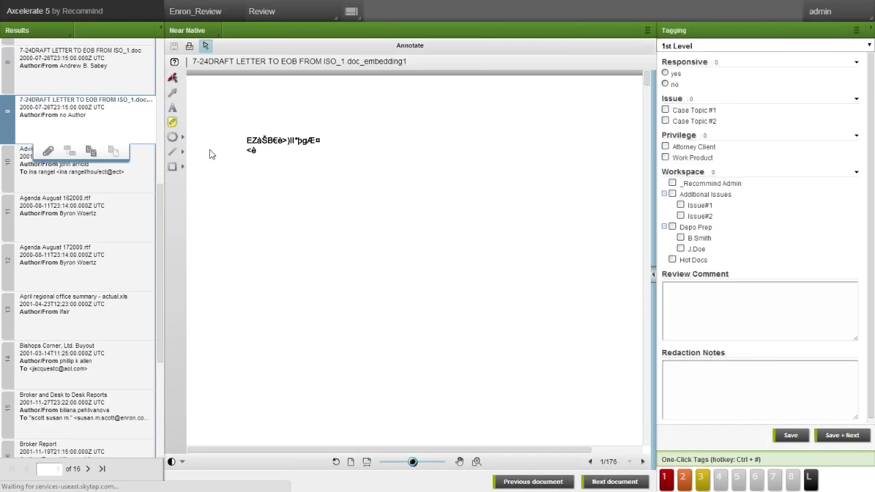
- Reopen the 7-24DRAFT letter and inspect the tag sets stored under One-Click Tags 1, 3, 2 and L
click(130, 83)
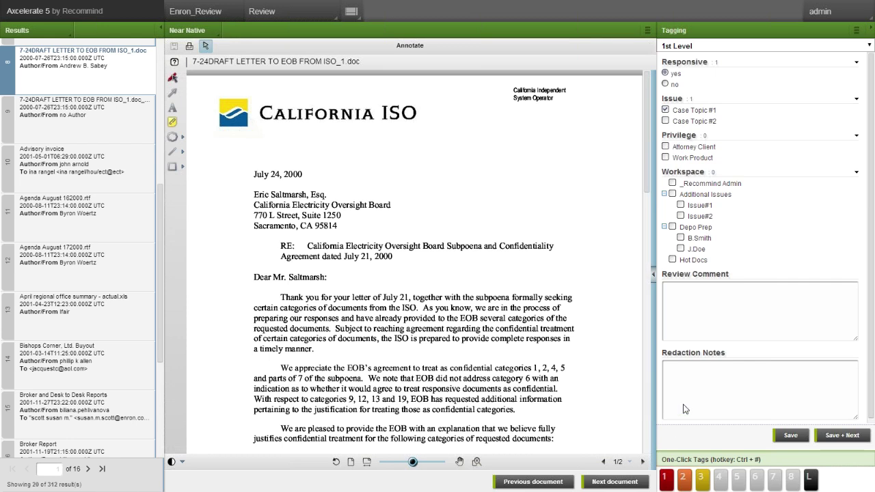
click(667, 480)
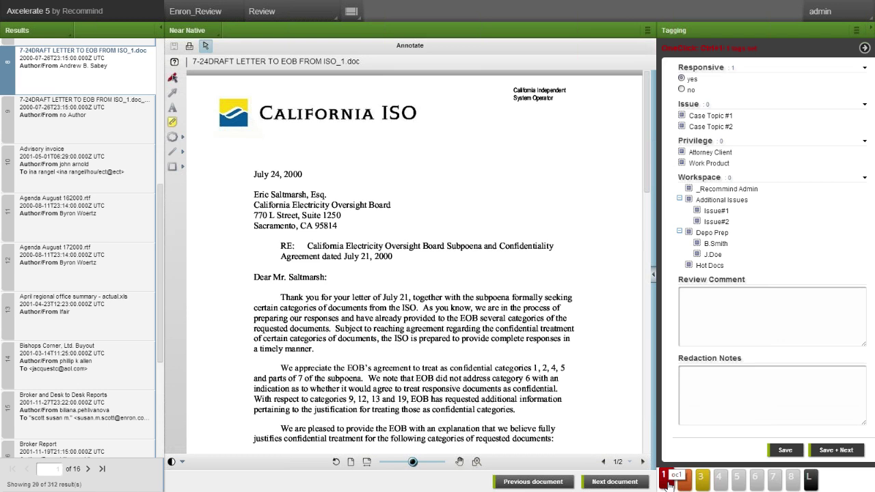
click(701, 481)
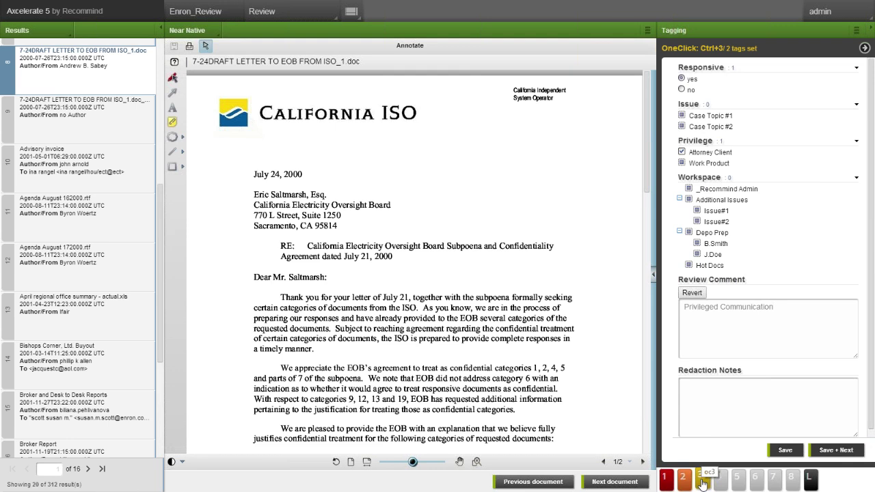
click(684, 480)
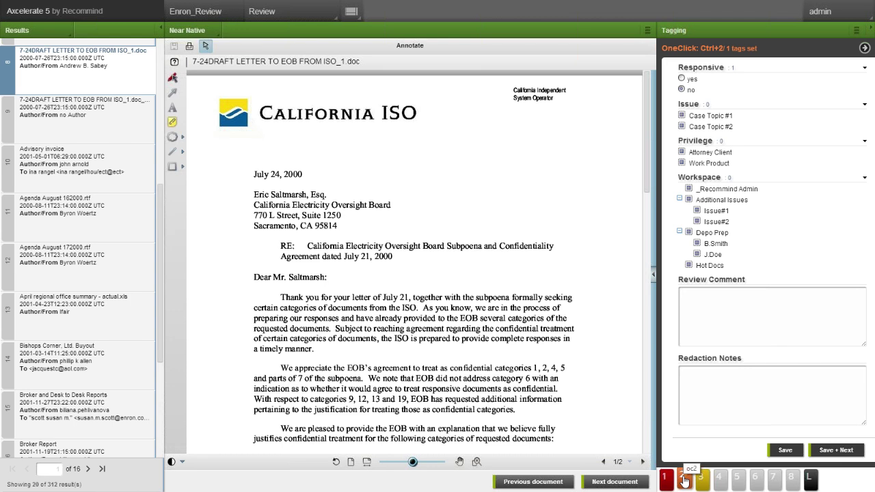
click(688, 265)
click(812, 480)
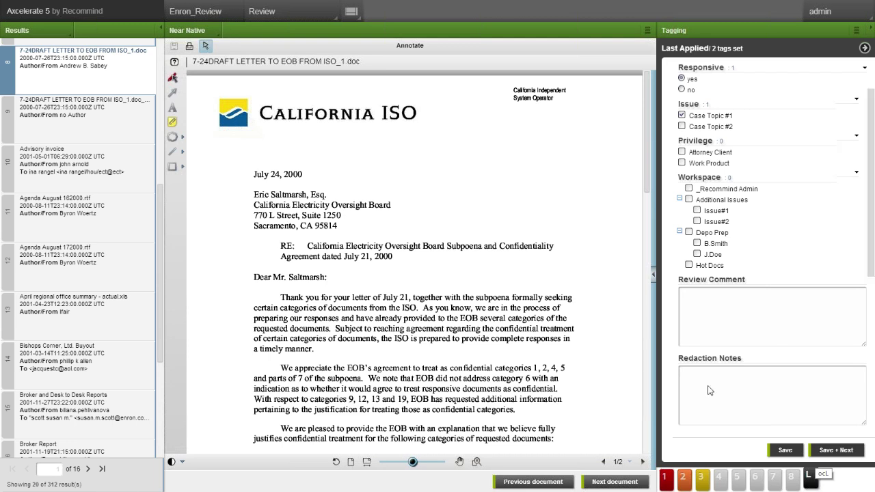
click(813, 481)
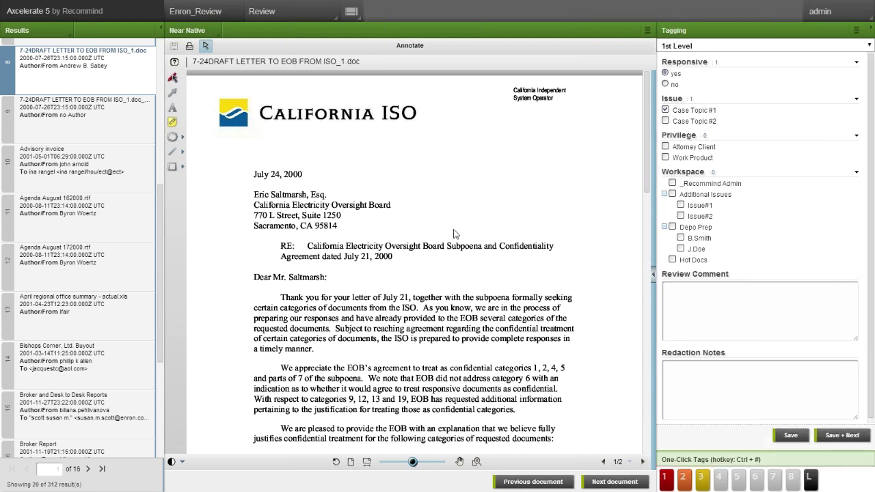
- Switch the letter to the Redaction view and cover the word California in the letterhead with an area redaction
click(211, 34)
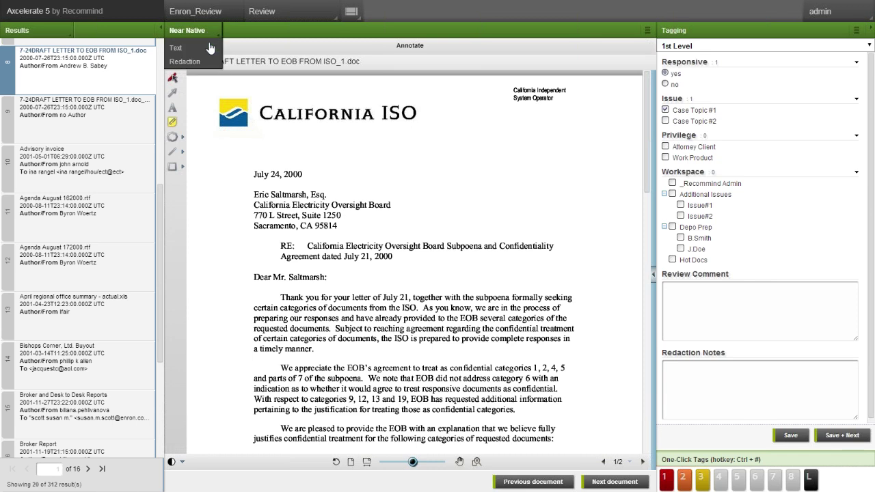
click(209, 62)
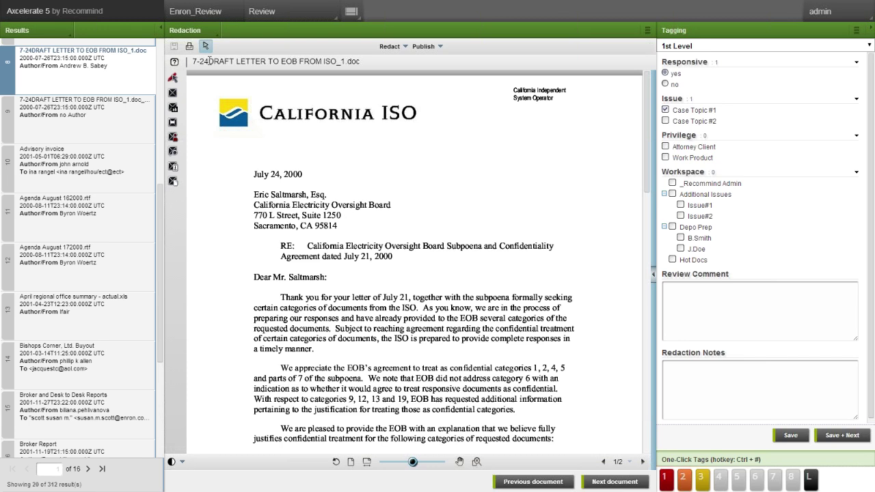
click(173, 93)
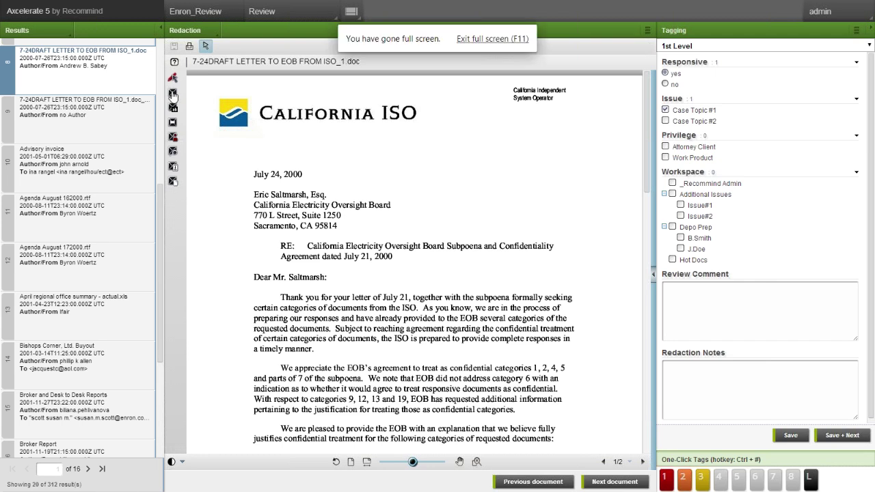
drag(254, 100, 381, 129)
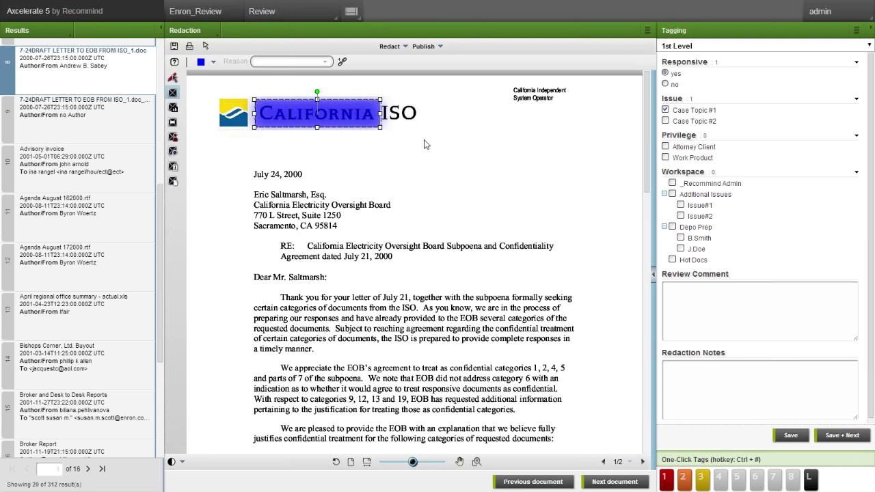
click(363, 164)
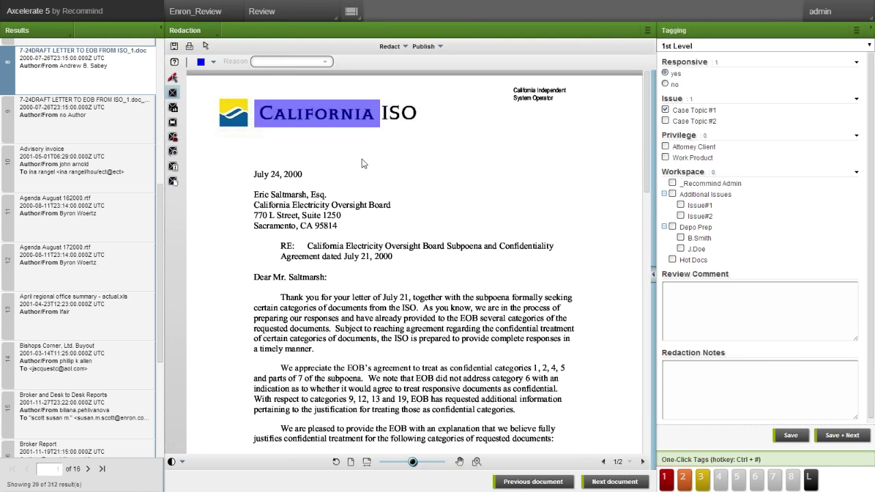
- Redact the addressee's surname from the address block everywhere it occurs, using the similar-text redaction
click(174, 109)
drag(271, 191, 309, 201)
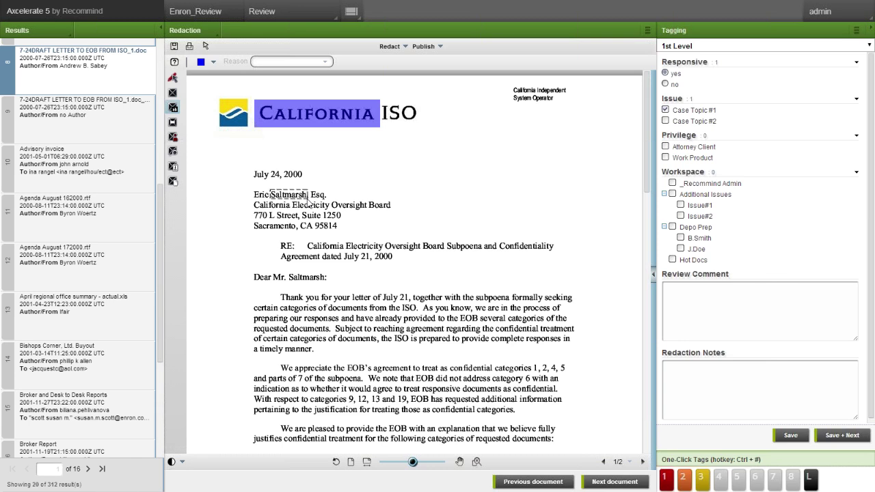
drag(308, 201, 309, 201)
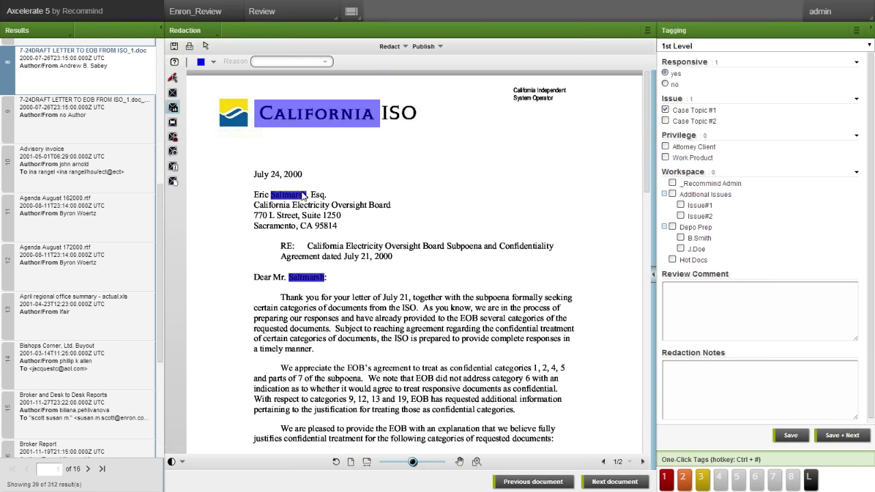
- Find and redact every occurrence of ISO in green, and check the page thumbnails for redaction marks
click(174, 155)
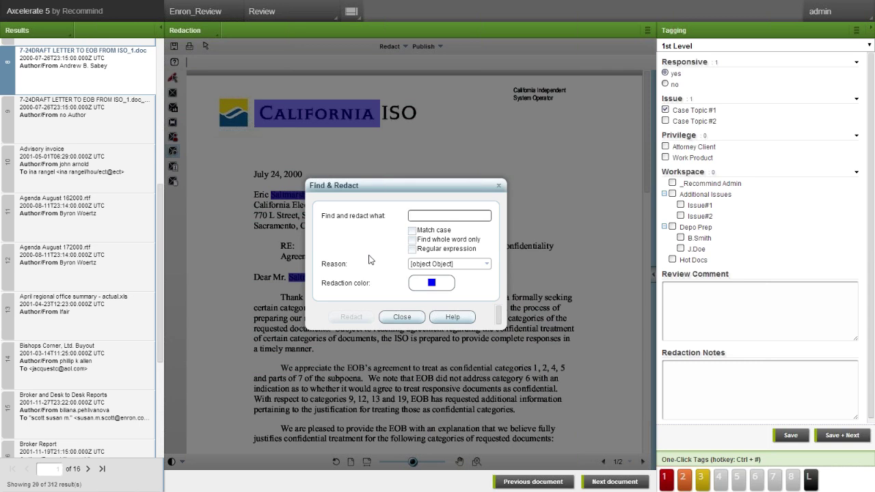
text(ISO)
click(434, 285)
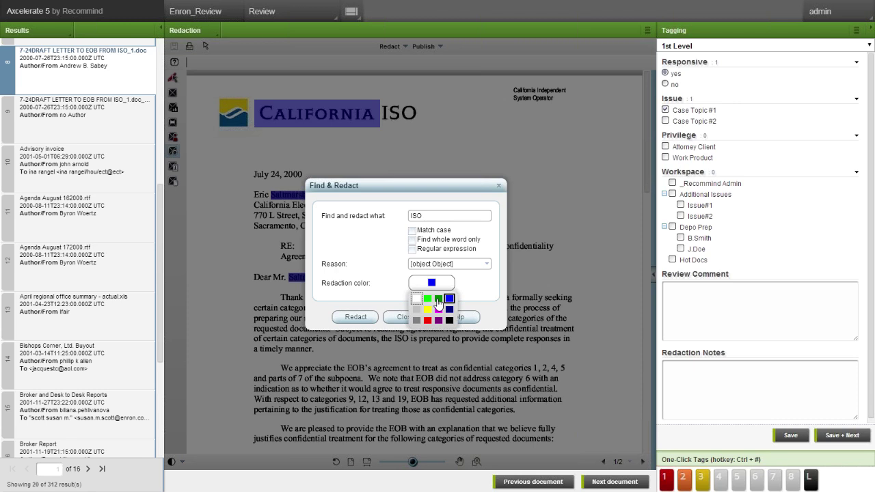
click(438, 299)
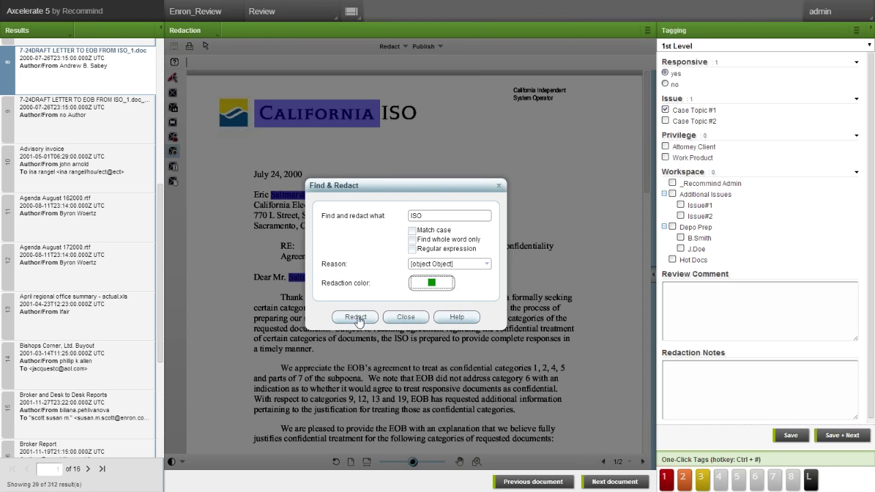
click(357, 318)
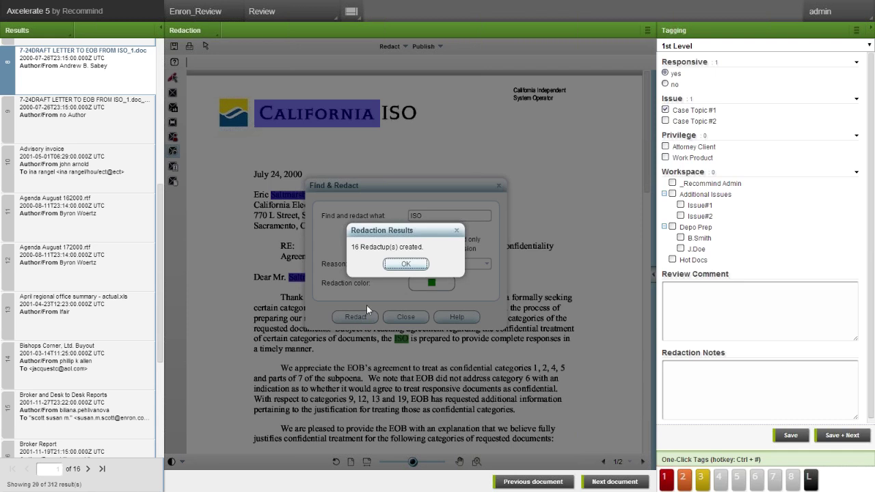
click(403, 265)
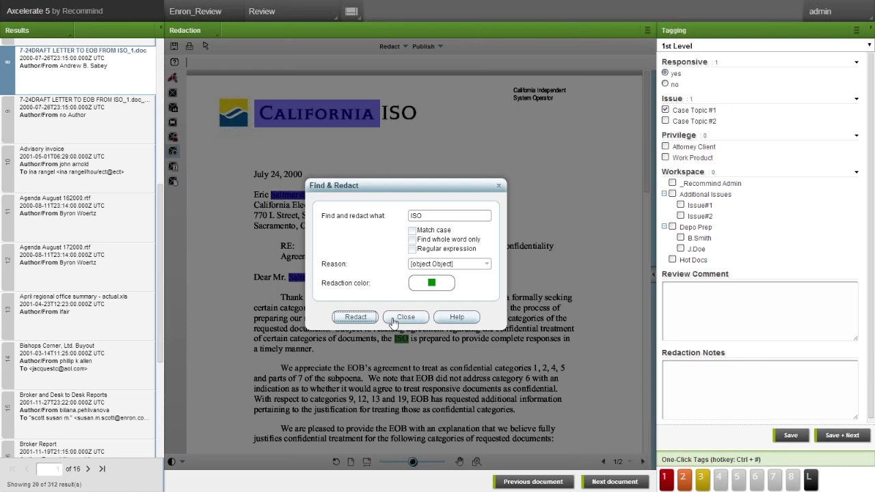
click(393, 318)
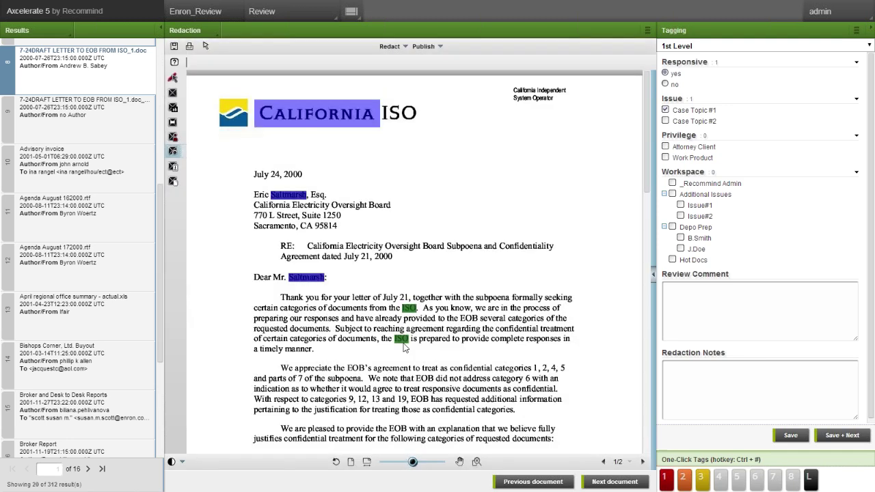
click(653, 274)
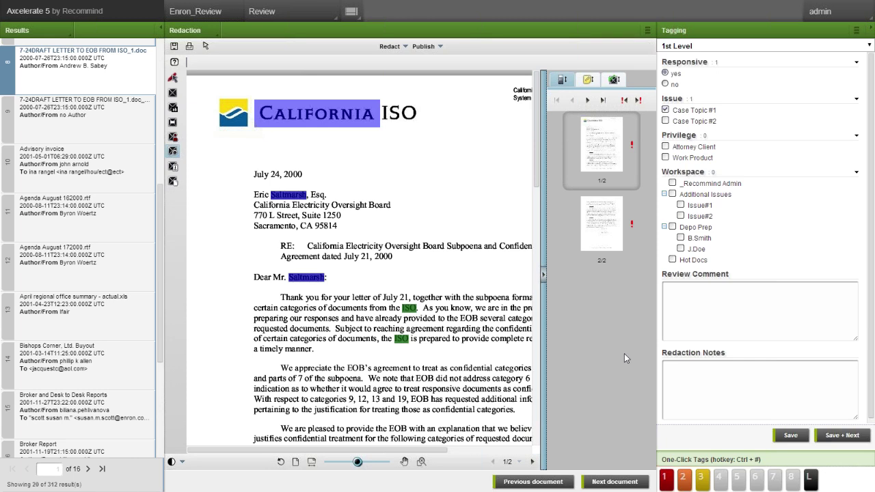
click(544, 275)
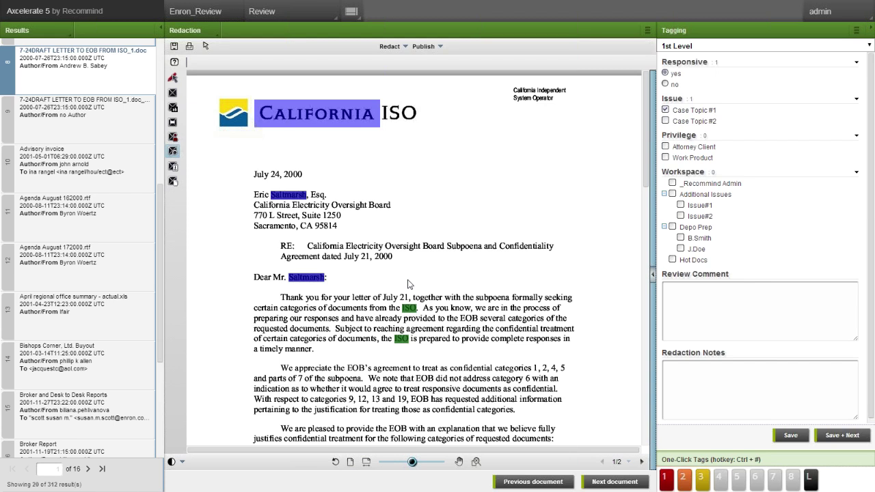
- Redact all six patterns in the letter, from phone numbers to American Express credit cards, and check the footer of the first page
click(173, 138)
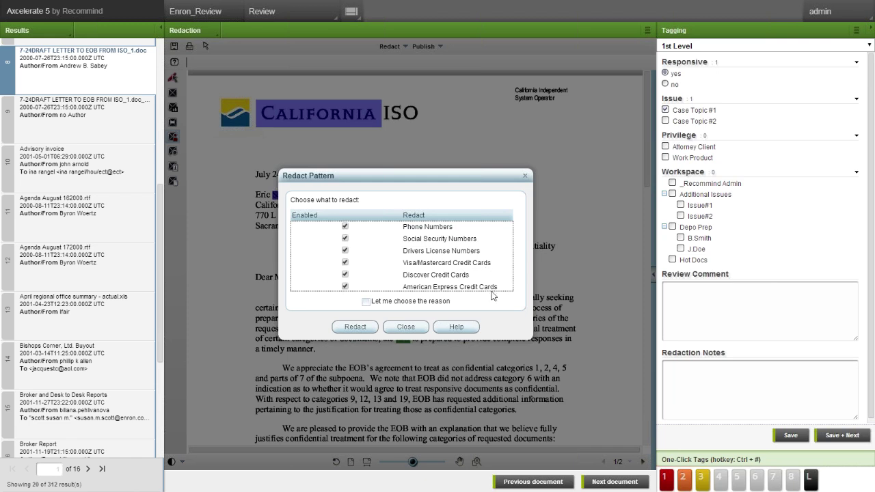
click(361, 328)
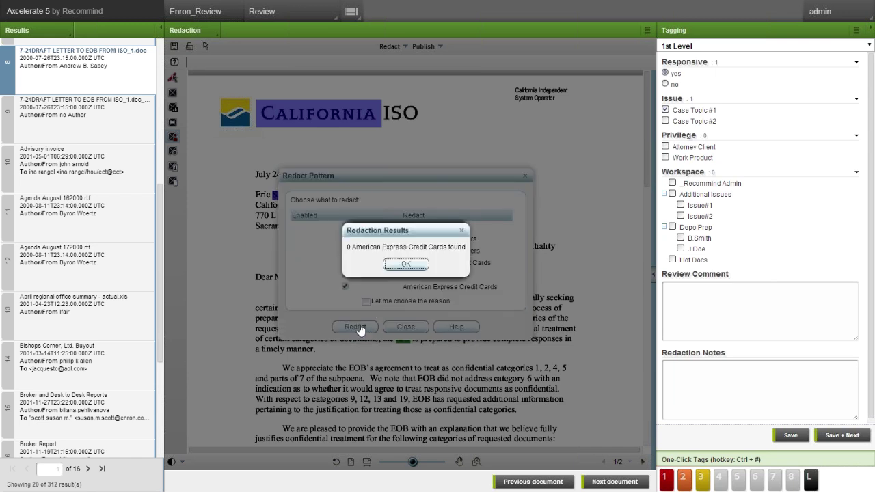
click(413, 266)
click(406, 265)
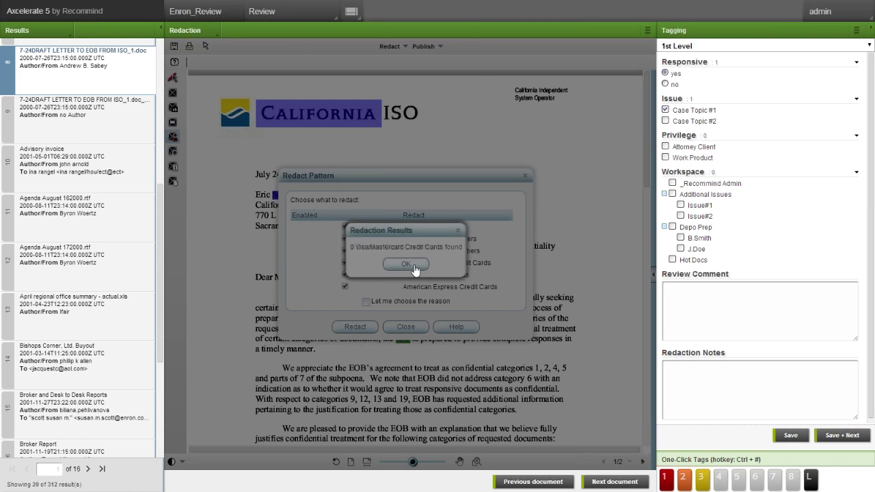
click(406, 265)
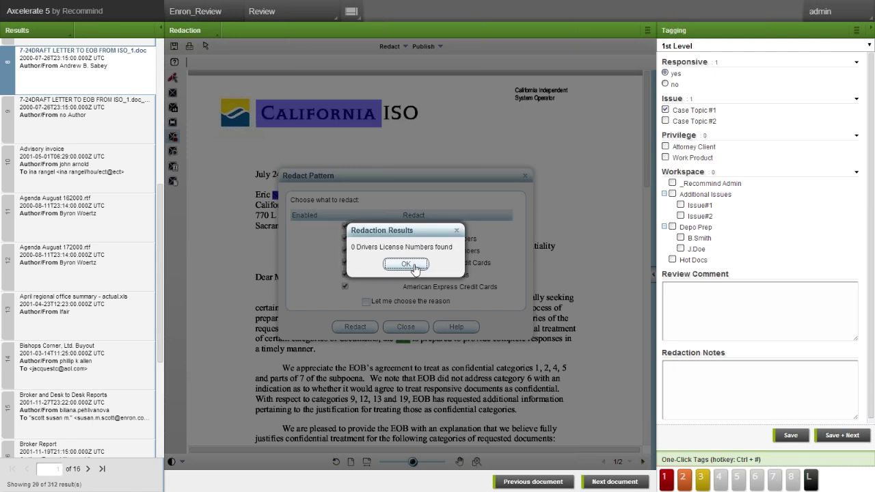
click(414, 267)
click(415, 267)
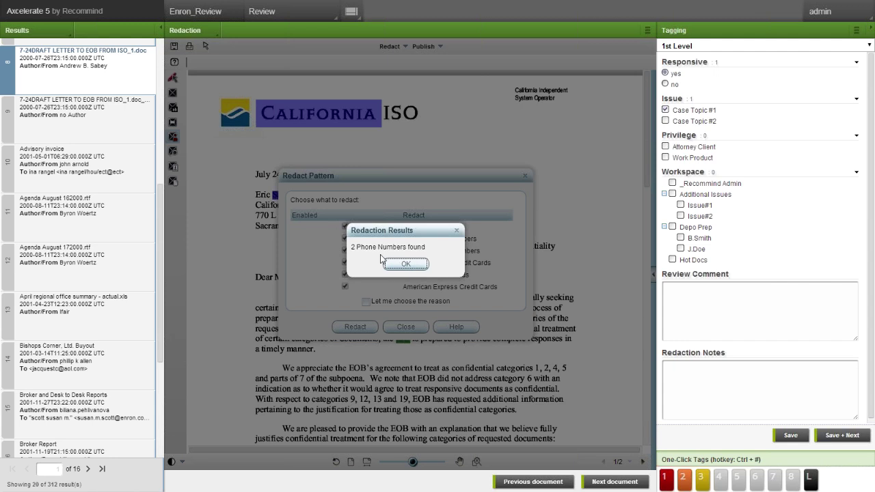
click(423, 265)
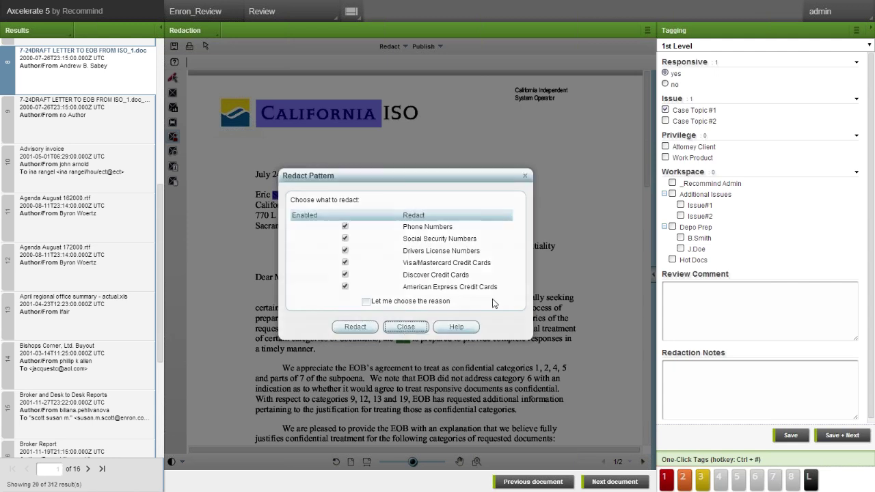
key(Return)
scroll(645, 201, down, 5)
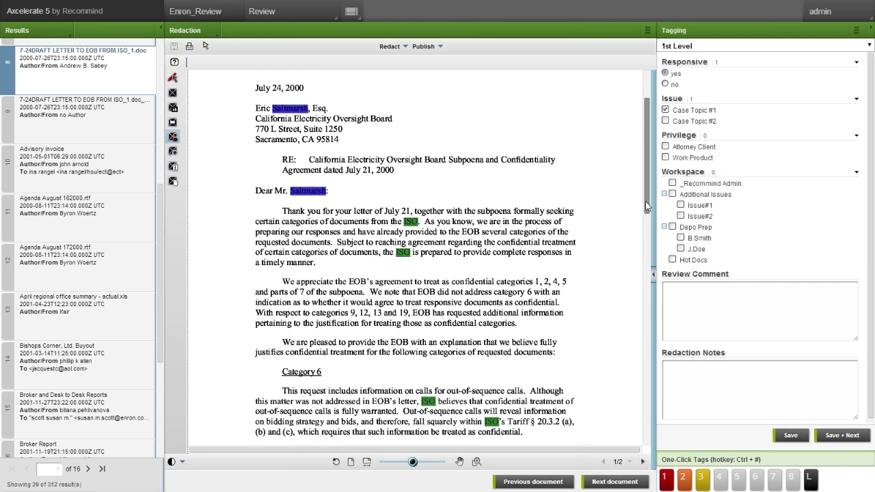
scroll(644, 237, down, 3)
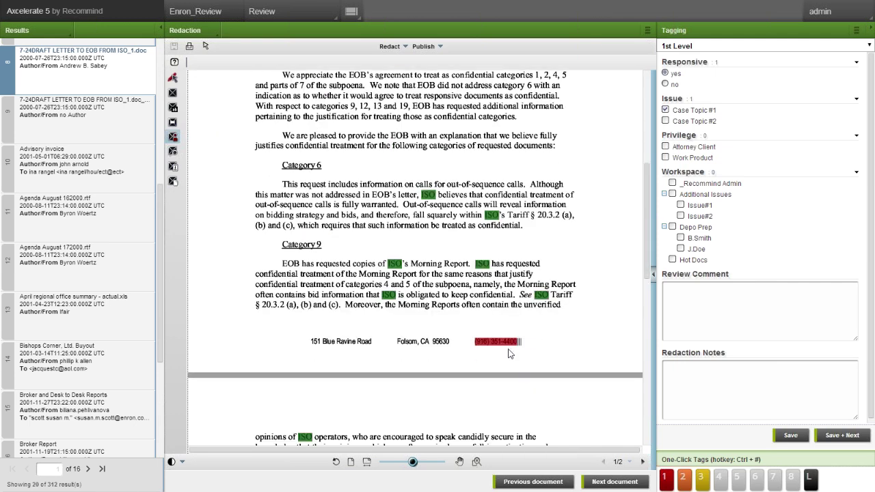
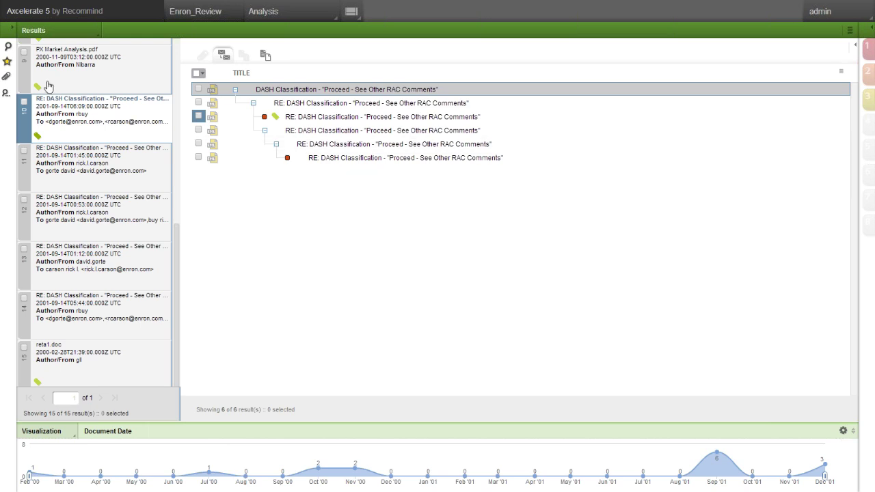
- Select the End of Branch only restriction in the Associations settings for the results
click(8, 77)
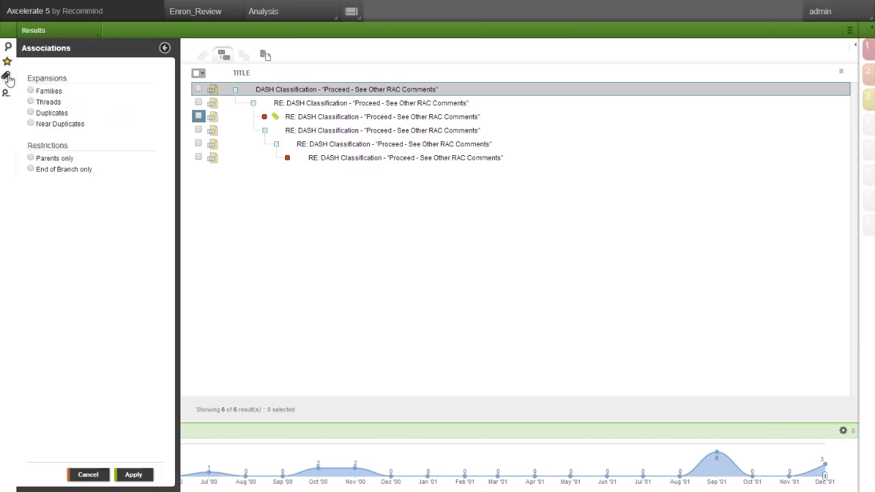
click(30, 169)
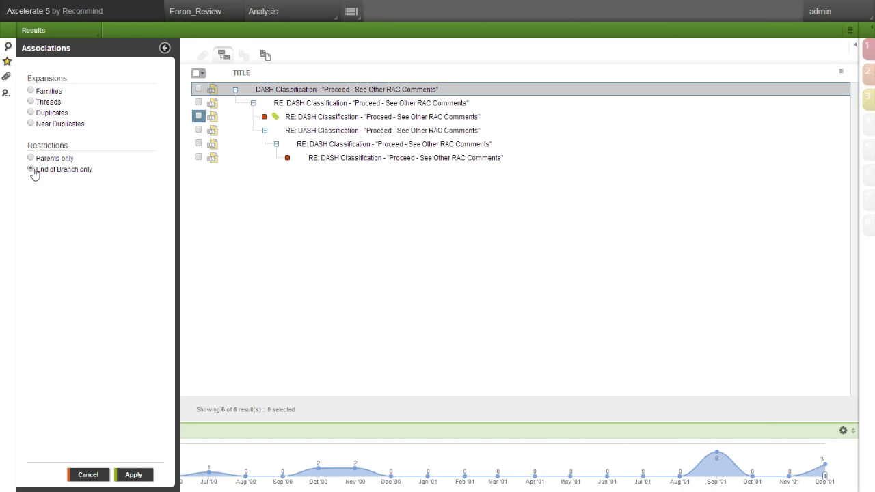
- Go to Workflows and expand Samples, Issue, Case Topic #1 and Saved Sets for Case Topic #1 to view their review progress
click(307, 15)
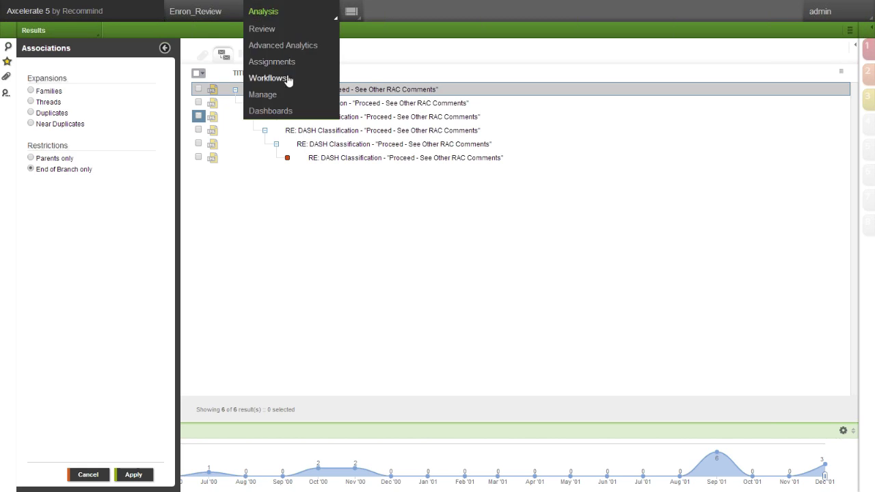
click(288, 80)
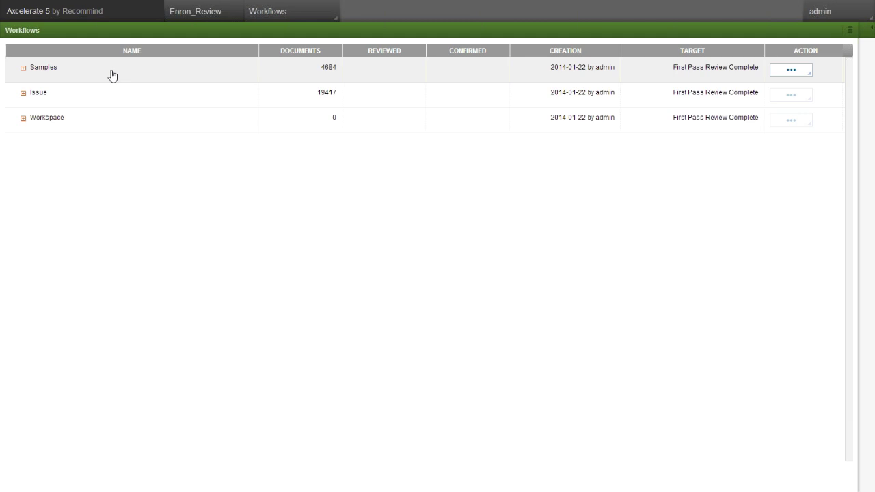
click(23, 69)
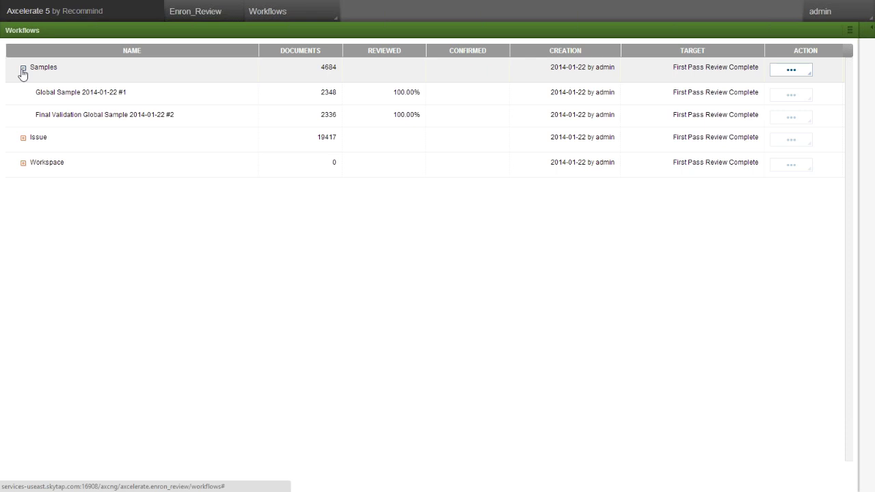
click(23, 140)
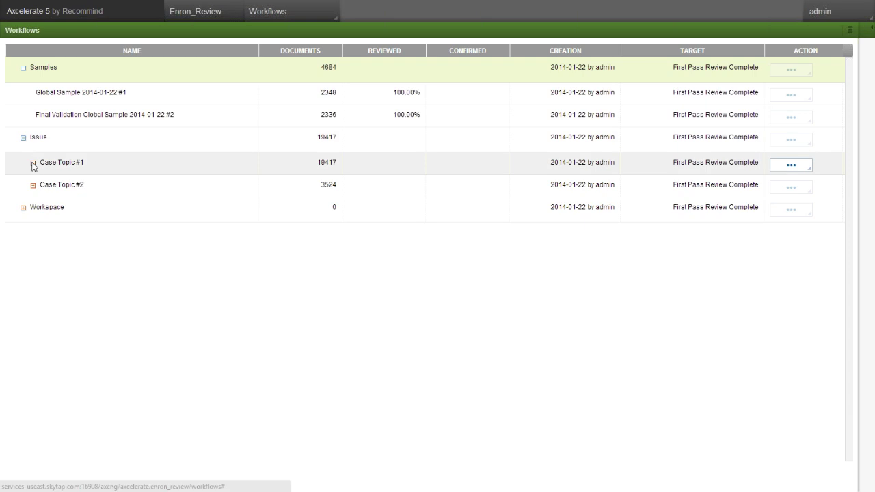
click(33, 164)
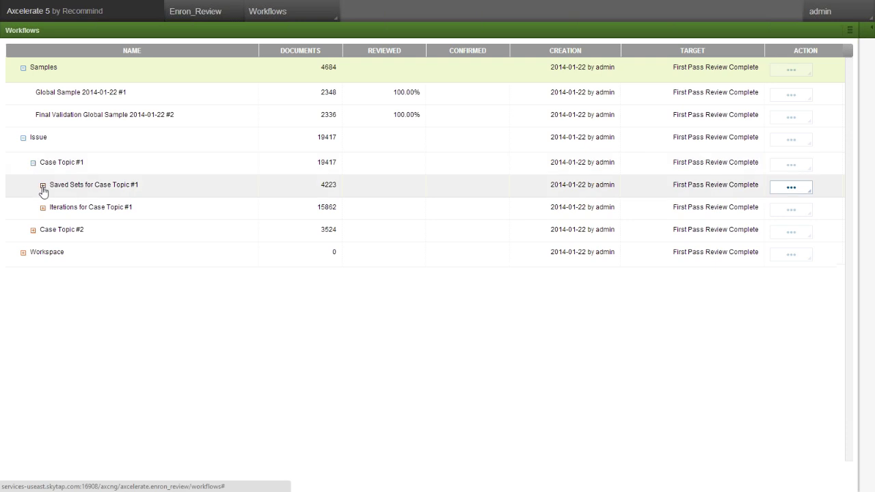
click(43, 185)
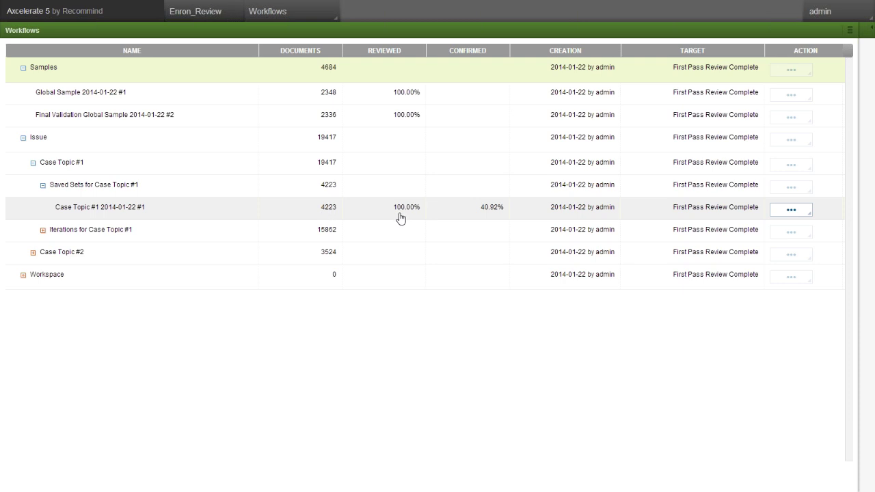
- Try setting batch creation to Full Batching for Predictive Coding, Samples and Saved Sets in Case Topic #1's management settings, and close them without applying
click(790, 168)
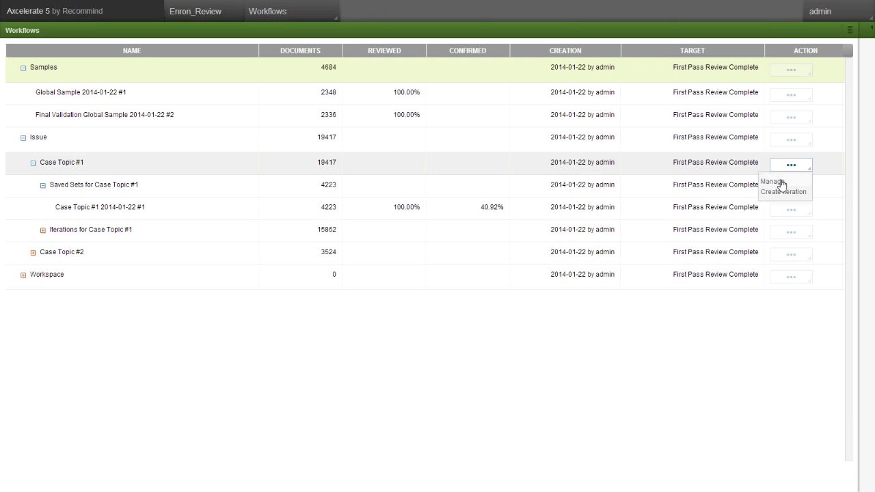
click(783, 182)
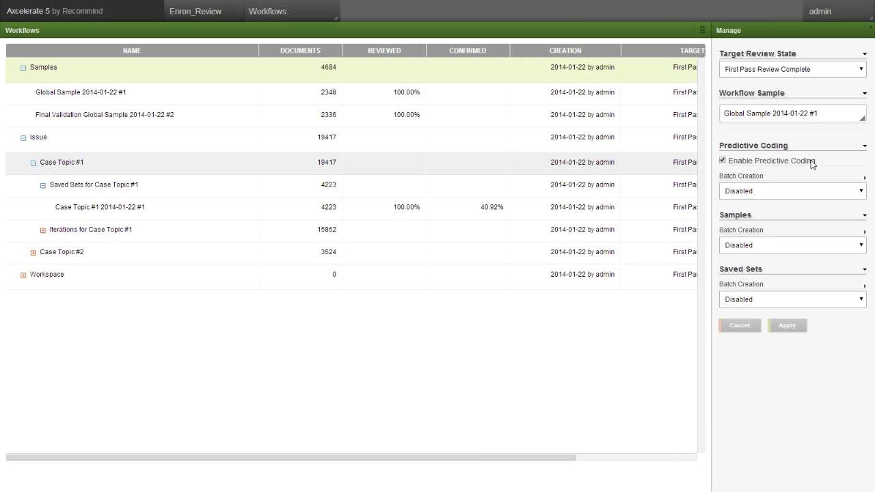
click(788, 194)
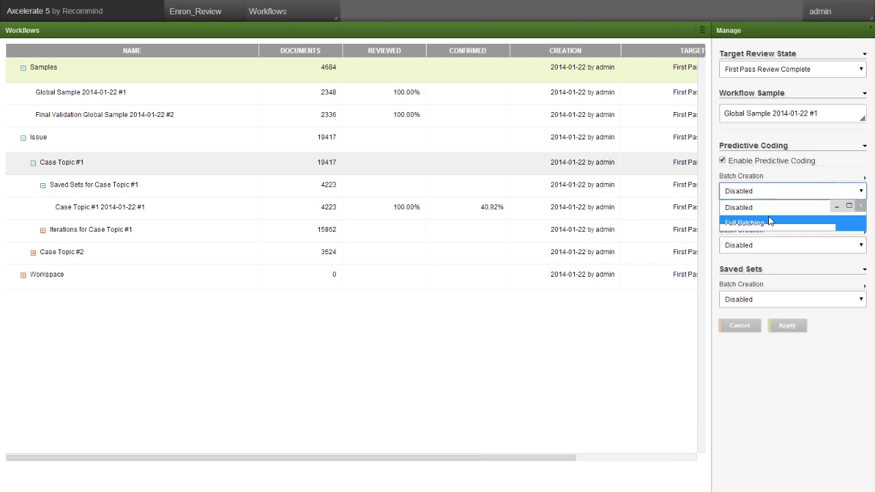
click(766, 223)
click(768, 246)
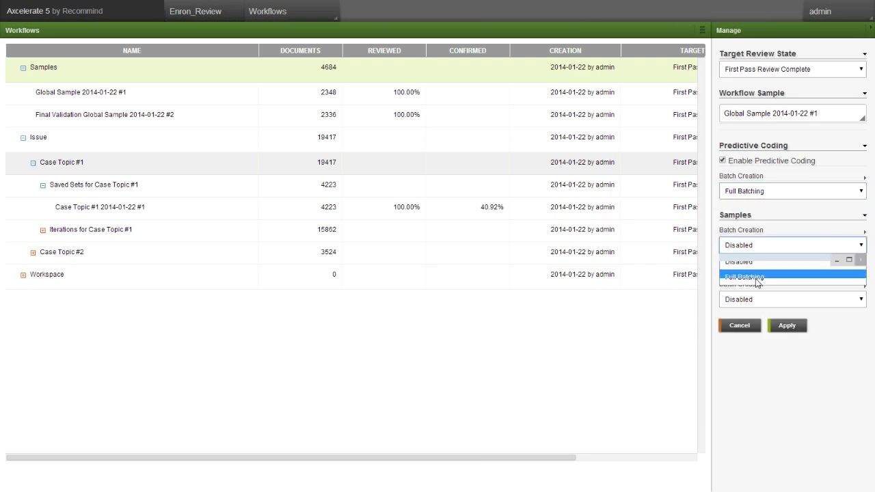
click(757, 277)
click(765, 305)
click(755, 316)
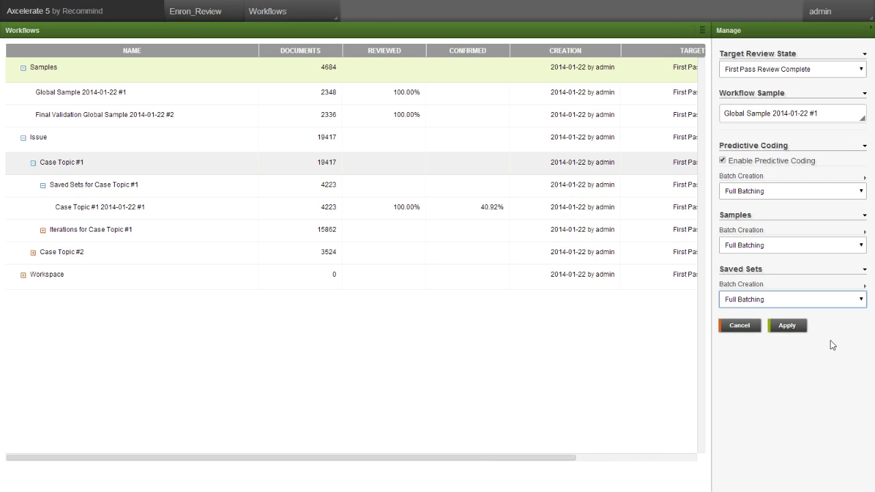
click(870, 32)
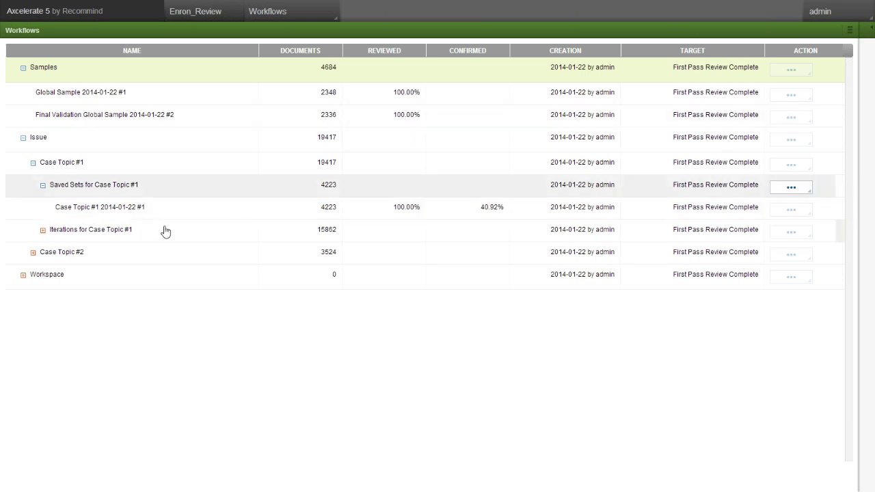
- Expand Iterations for Case Topic #1 to view their review progress, and go to Dashboards
click(43, 231)
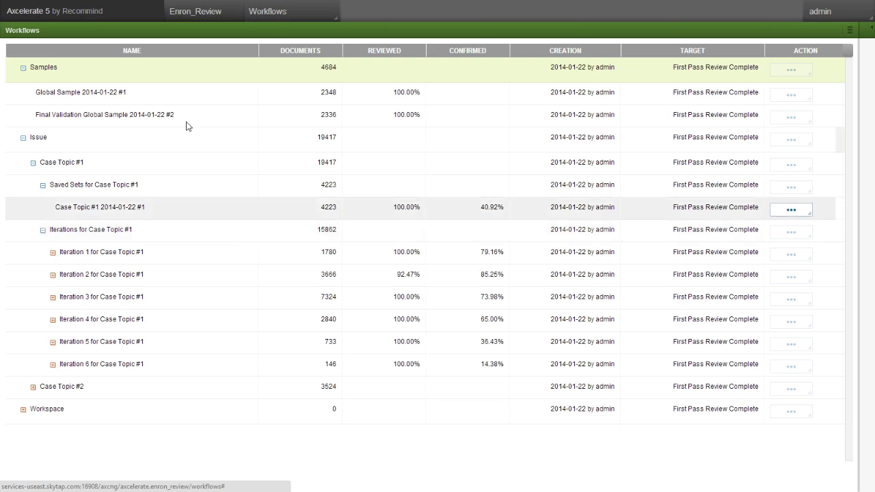
mouse_move(307, 14)
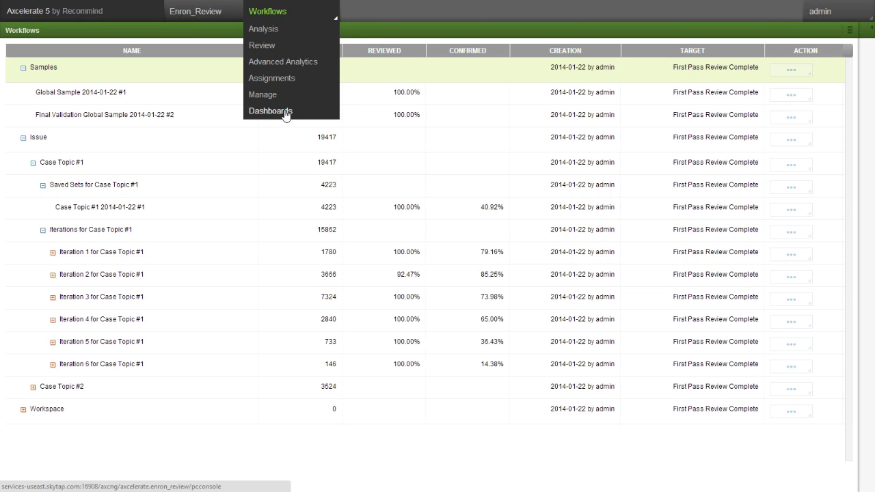
click(285, 112)
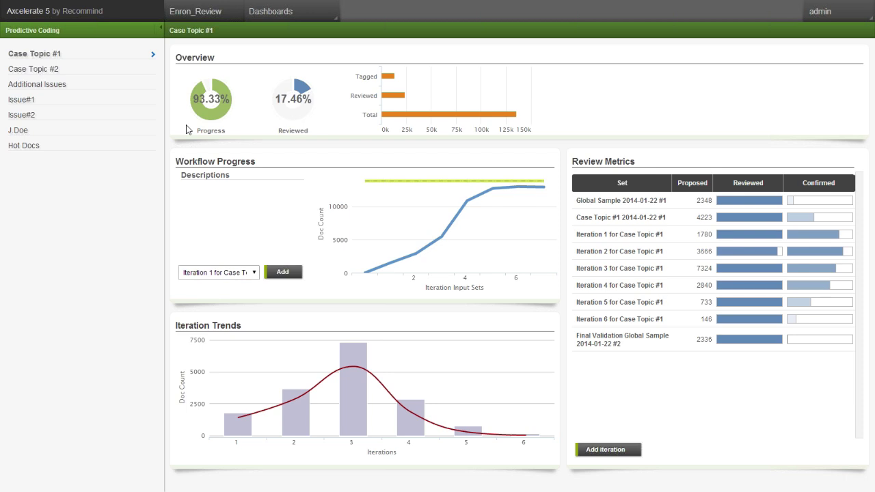
- Examine the Case Topic #1 overview, the estimated document line, and the review metrics of the global sample, saved set and iterations
mouse_move(187, 128)
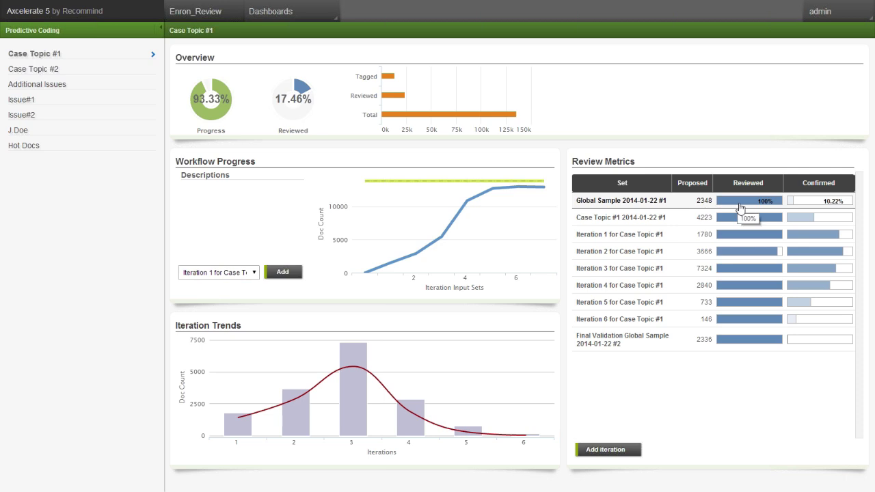
mouse_move(813, 205)
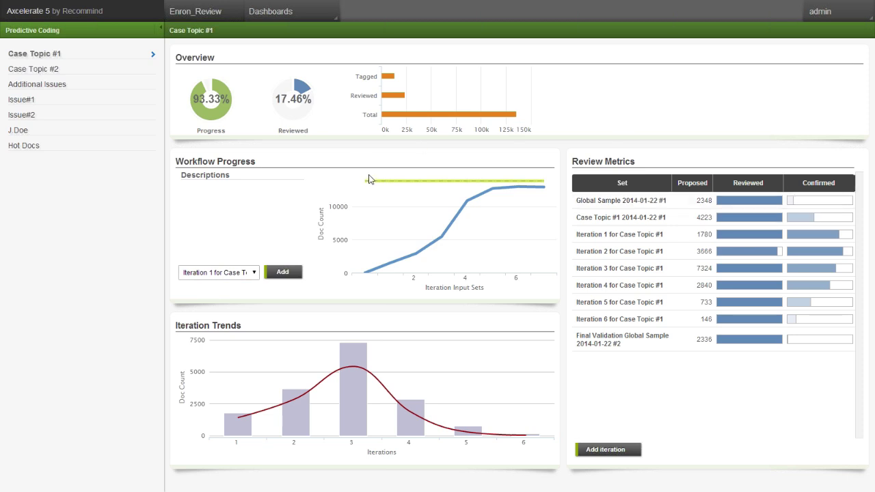
mouse_move(371, 184)
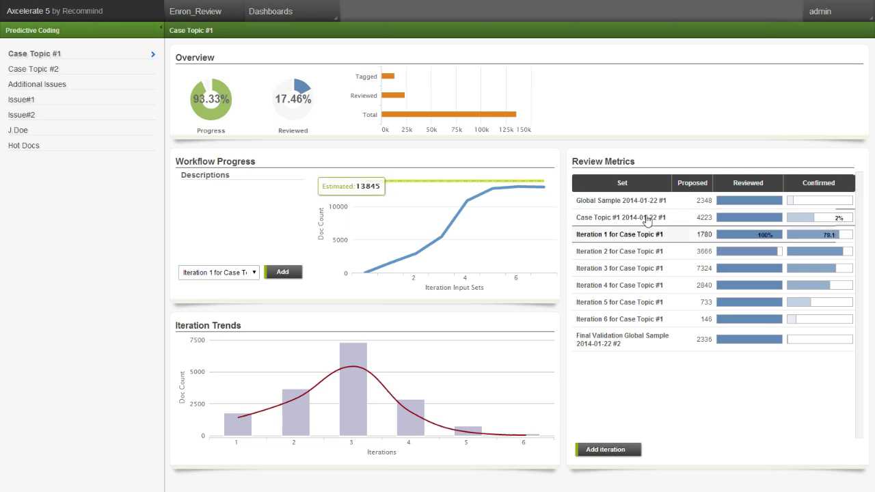
mouse_move(642, 217)
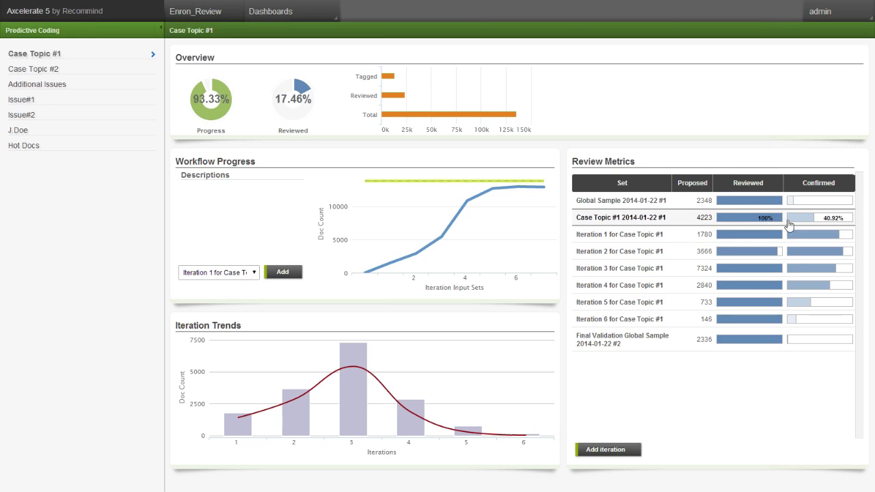
mouse_move(817, 223)
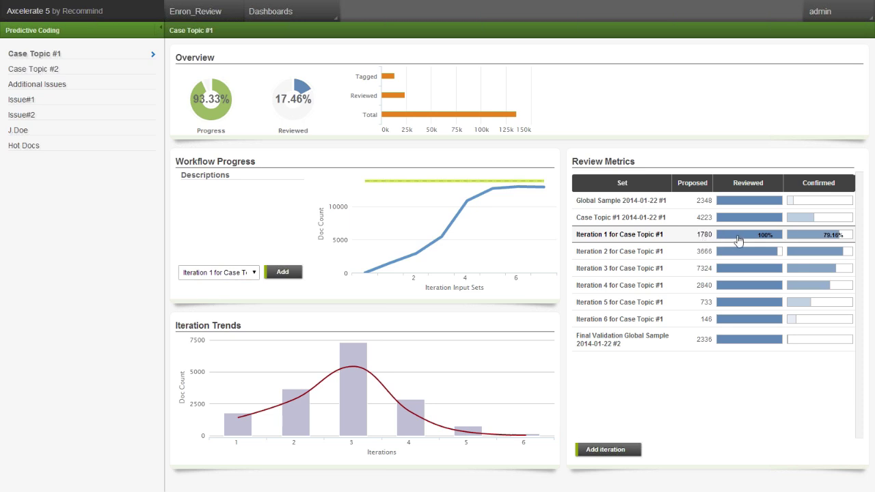
mouse_move(802, 236)
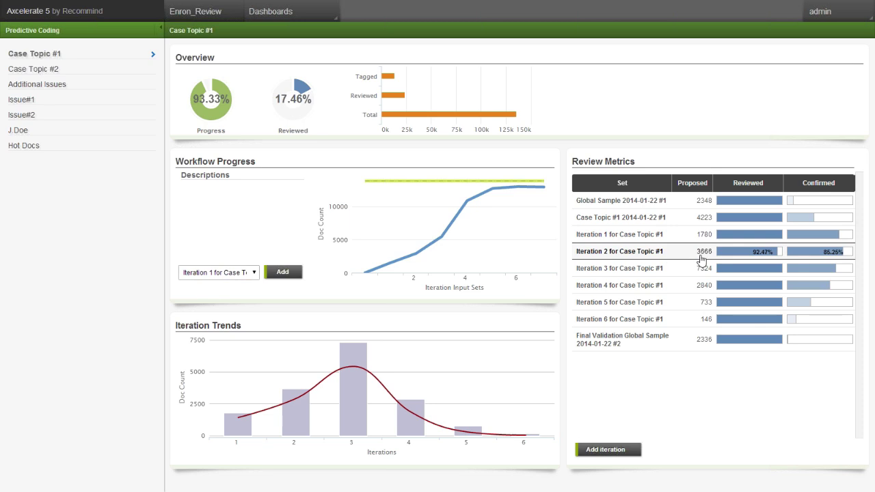
mouse_move(811, 256)
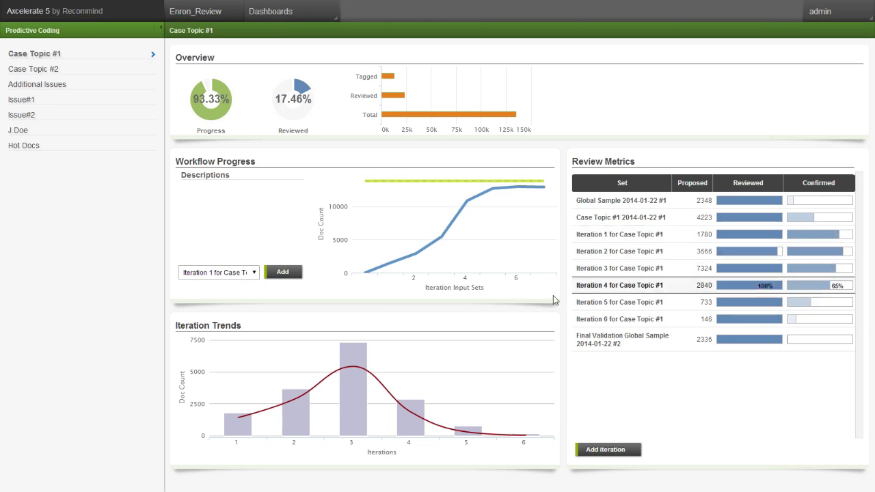
- Check the tagged counts along the Workflow Progress curve, and view the set details of Final Validation Global Sample 2014-01-22 #2
mouse_move(388, 267)
mouse_move(413, 260)
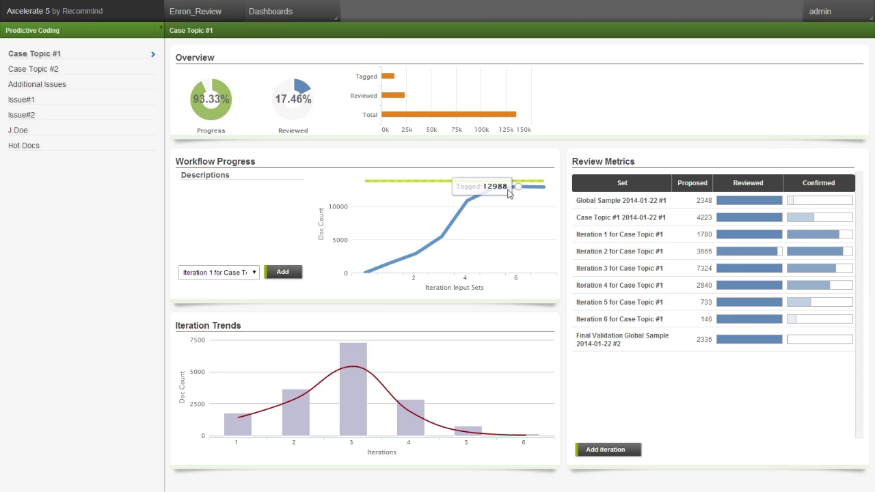
click(645, 344)
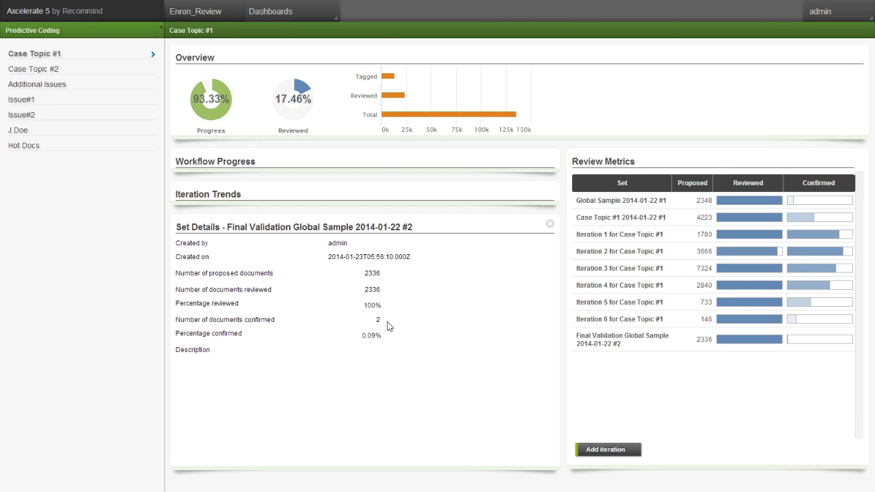
click(550, 225)
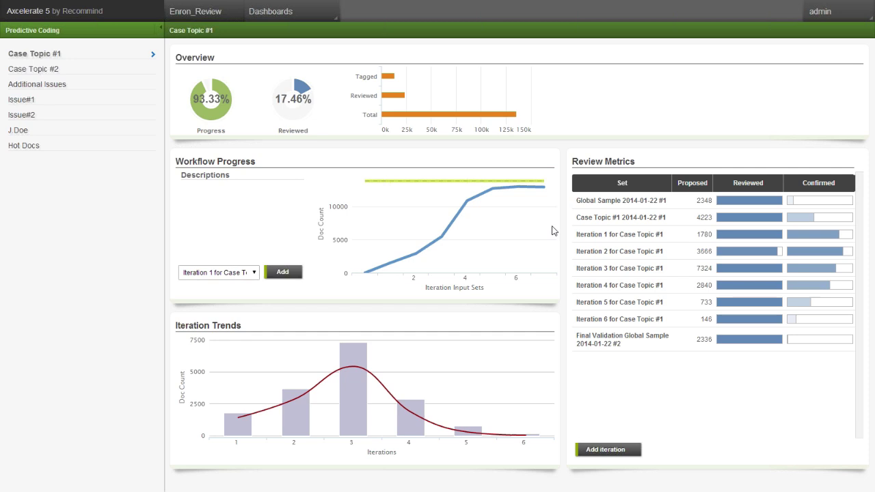